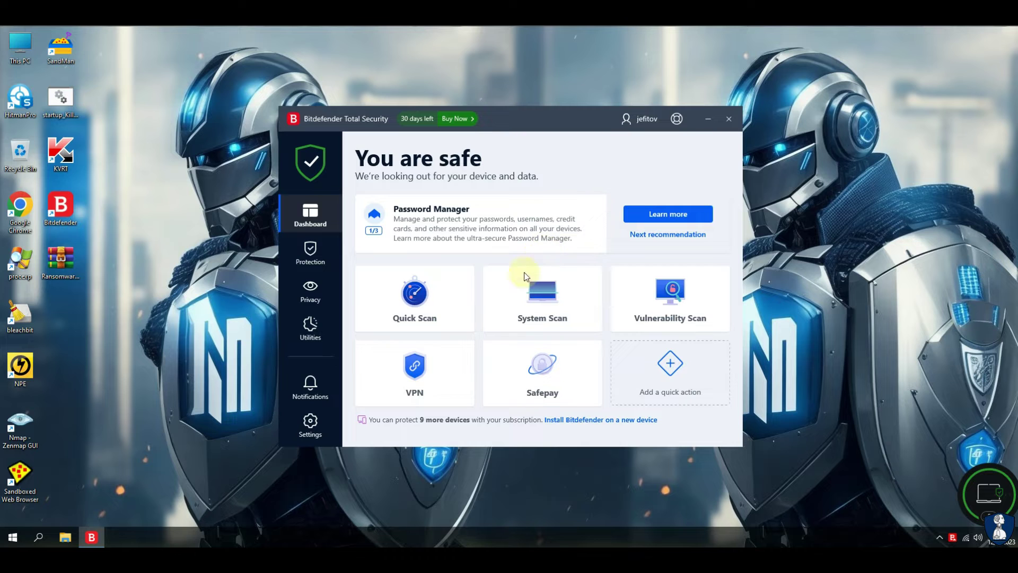
Look through the Protection, Privacy and Utilities features and the Advanced and Update settings, and return to the Dashboard.
{"action": "left_click", "coordinate": [310, 254]}
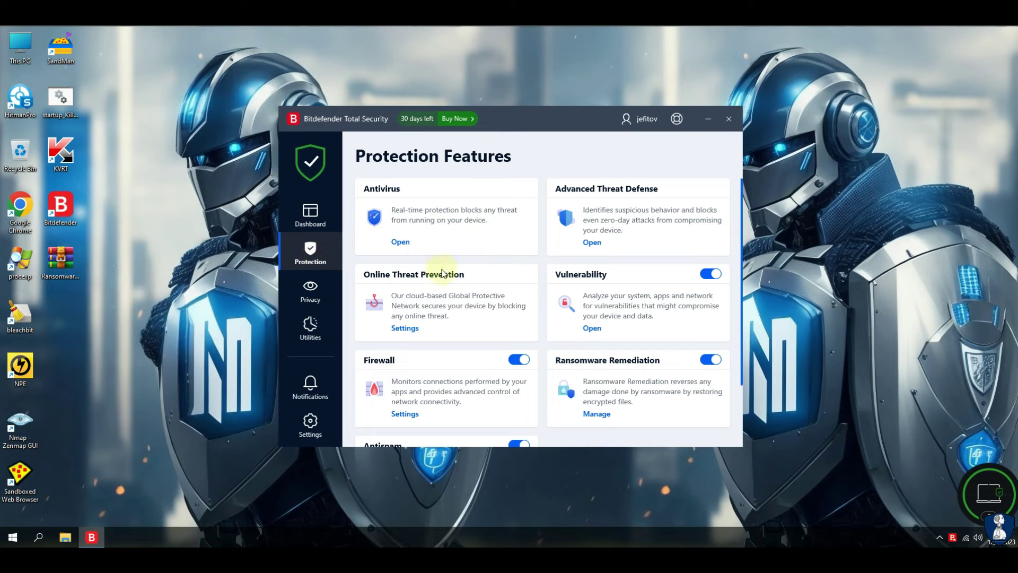
{"action": "scroll", "coordinate": [546, 273], "scroll_direction": "down", "scroll_amount": 2}
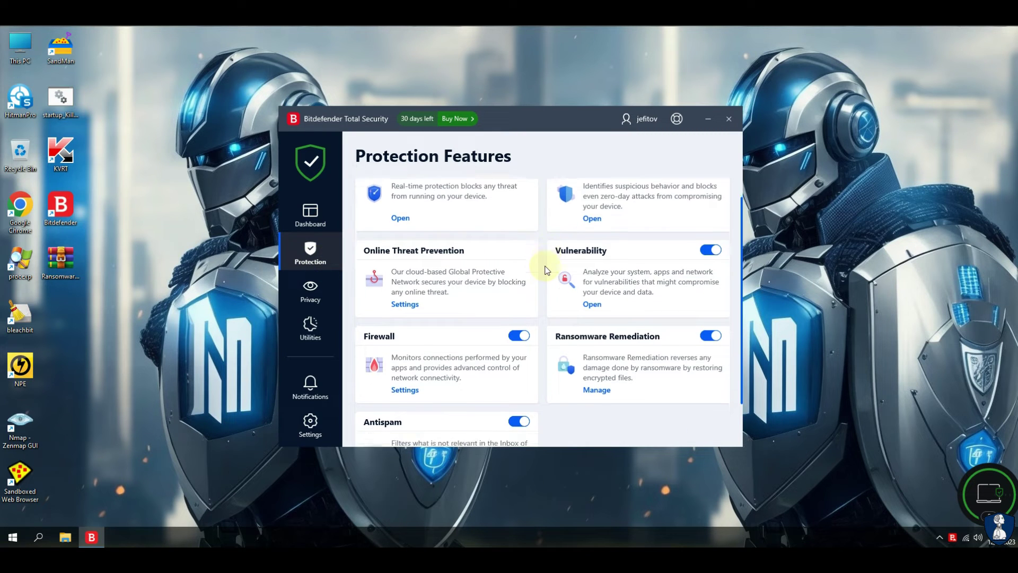
{"action": "left_click", "coordinate": [338, 286]}
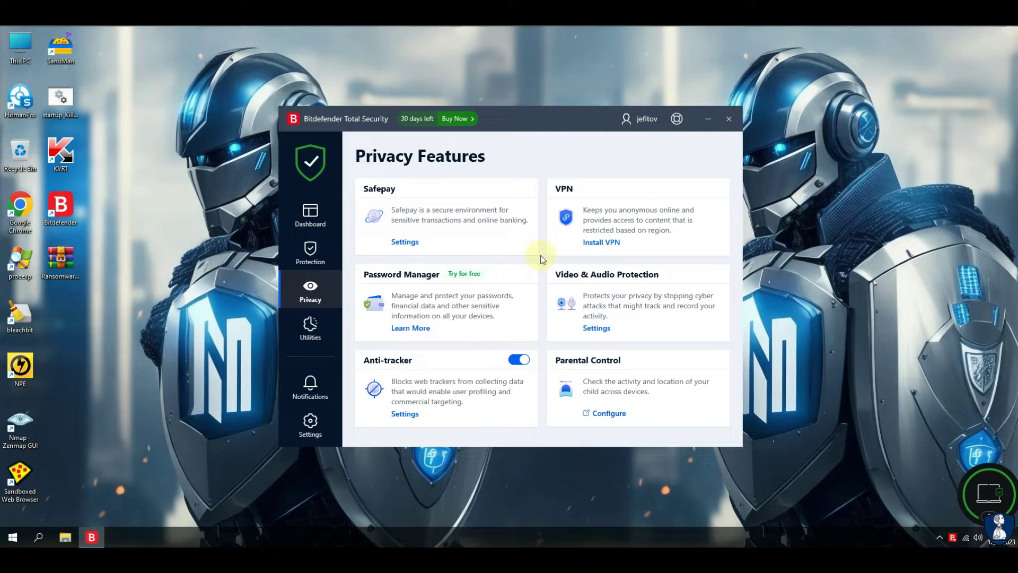
{"action": "left_click", "coordinate": [310, 328]}
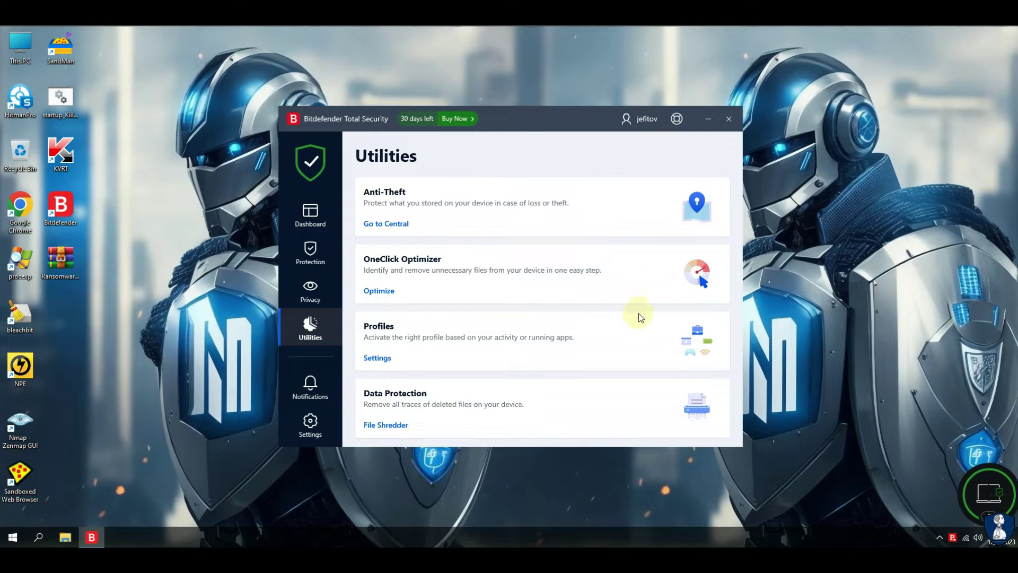
{"action": "left_click", "coordinate": [313, 424]}
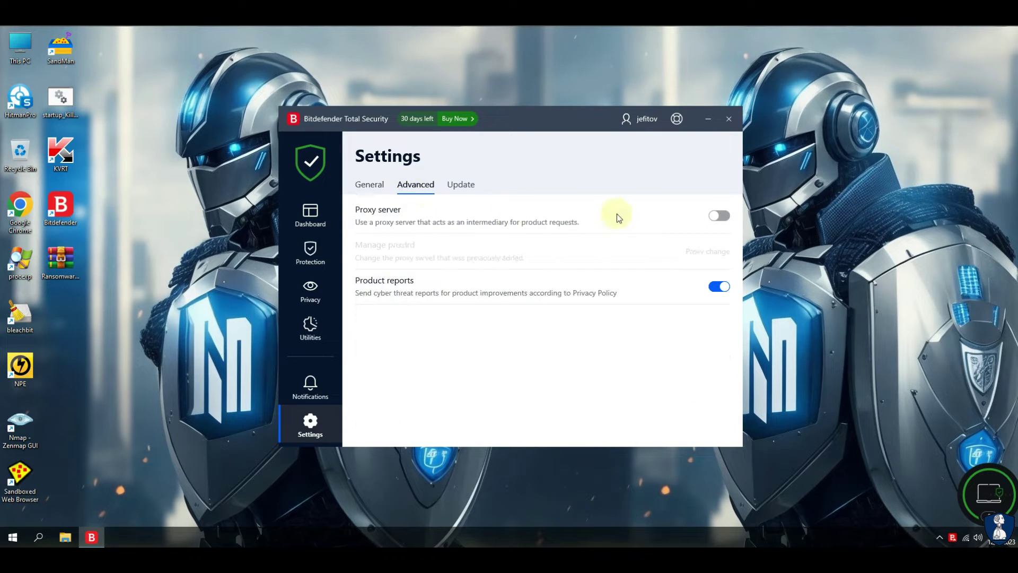
{"action": "left_click", "coordinate": [464, 186]}
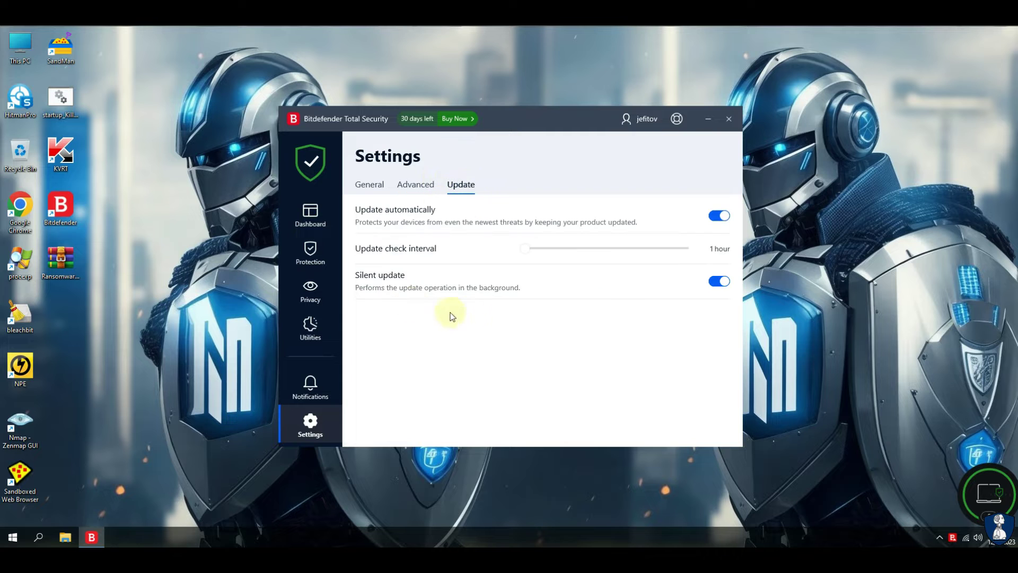
{"action": "left_click", "coordinate": [310, 215]}
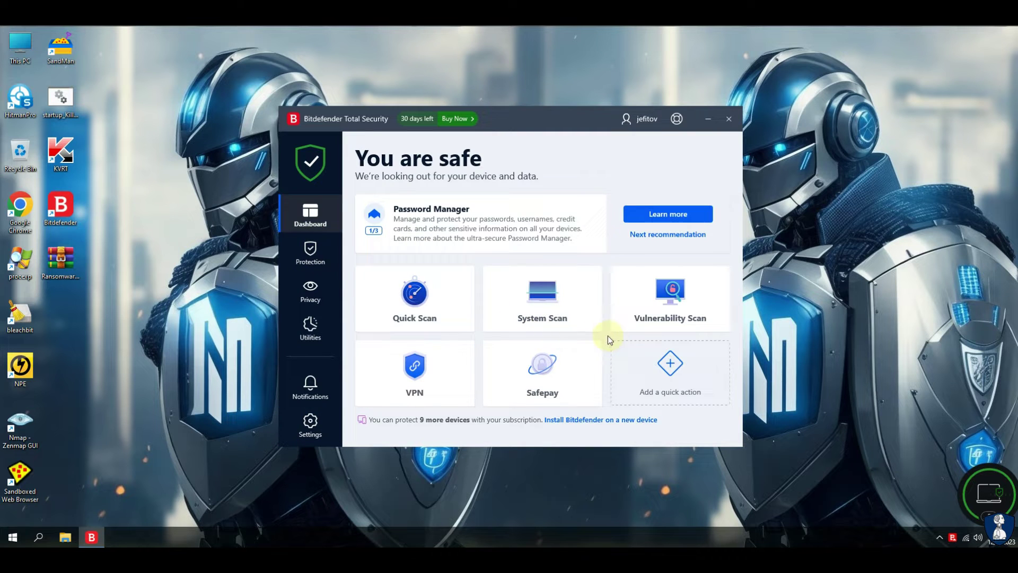
Review the Antivirus scans, settings and advanced options, including the Threat actions choices, and return to the protection features.
{"action": "left_click", "coordinate": [311, 253]}
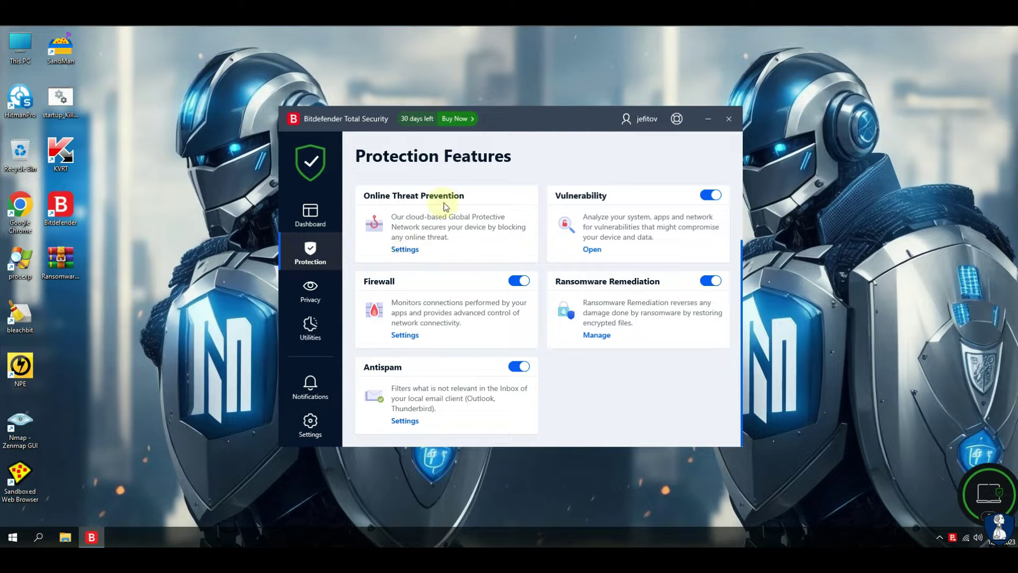
{"action": "scroll", "coordinate": [536, 249], "scroll_direction": "up", "scroll_amount": 2}
{"action": "left_click", "coordinate": [400, 236]}
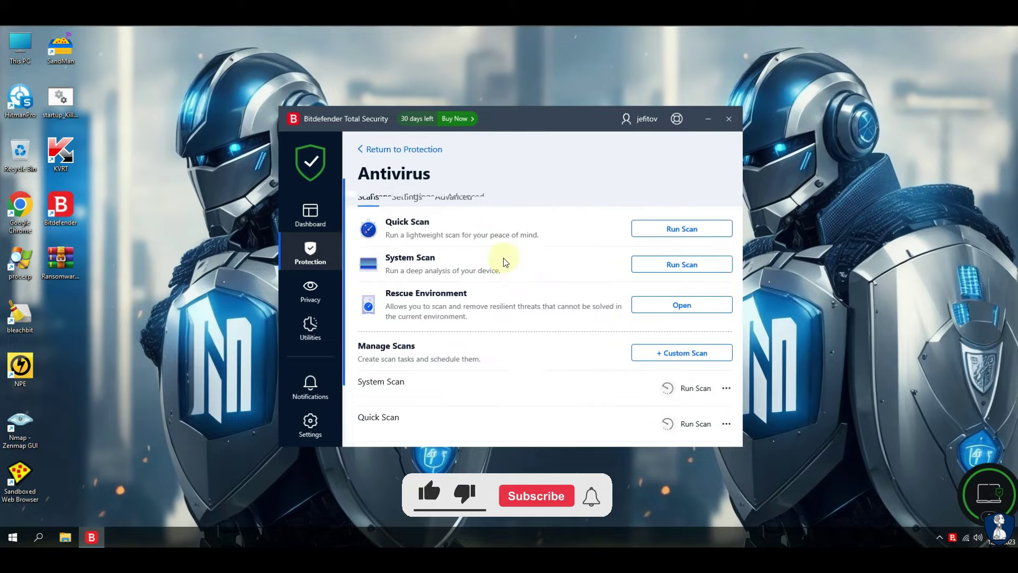
{"action": "left_click", "coordinate": [404, 198]}
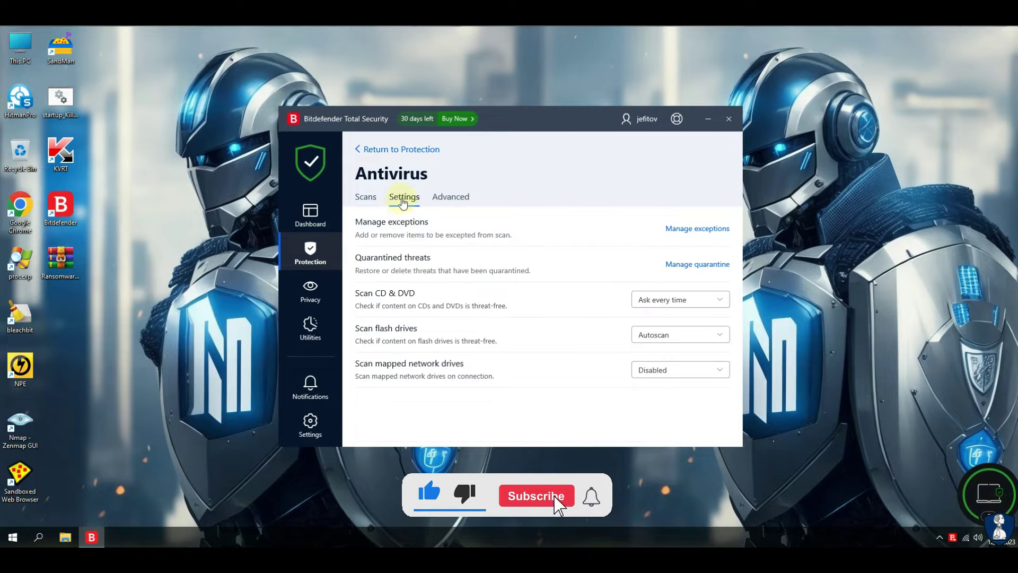
{"action": "left_click", "coordinate": [449, 198]}
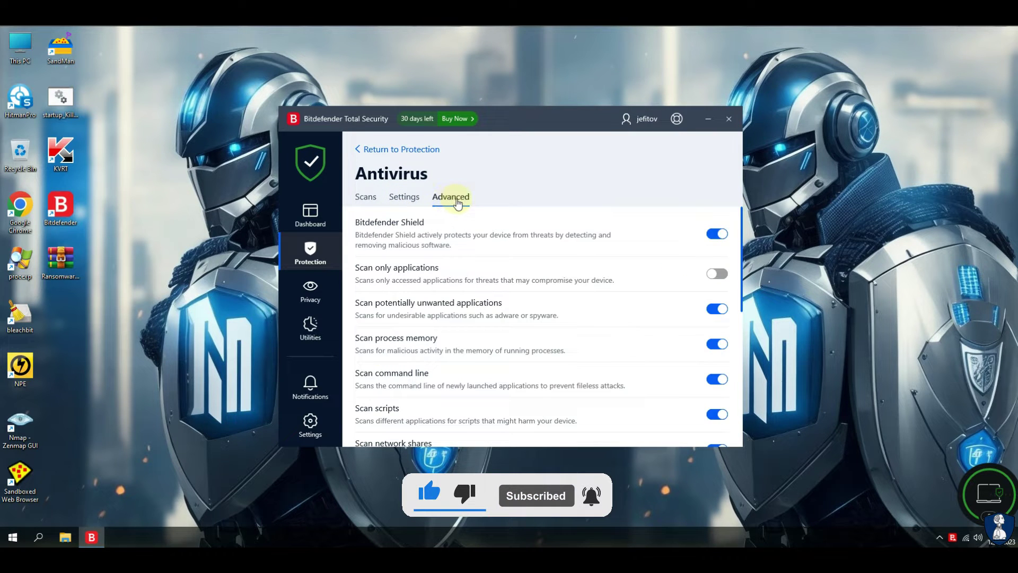
{"action": "scroll", "coordinate": [655, 260], "scroll_direction": "down", "scroll_amount": 3}
{"action": "scroll", "coordinate": [657, 257], "scroll_direction": "down", "scroll_amount": 4}
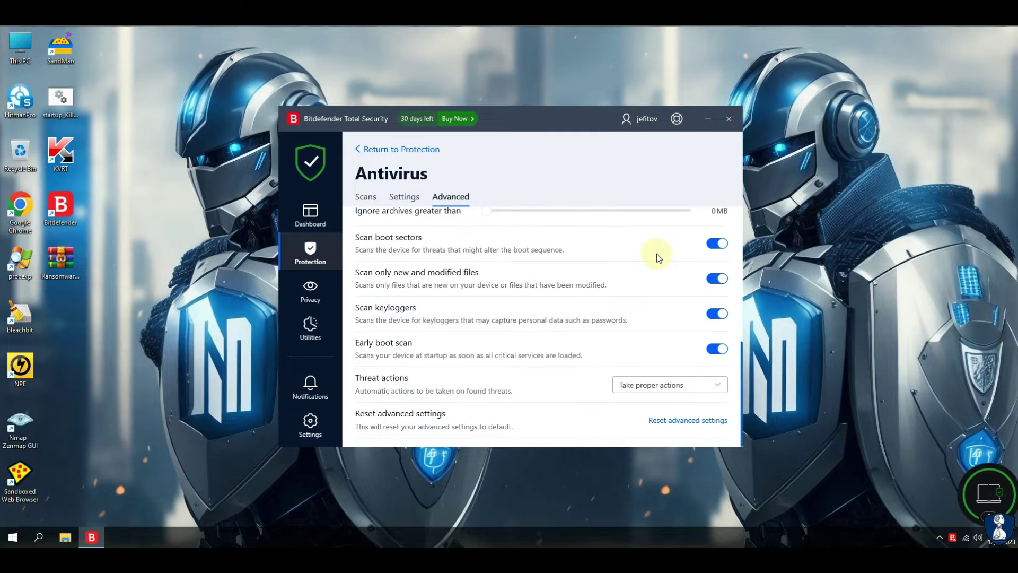
{"action": "left_click", "coordinate": [633, 388]}
{"action": "left_click", "coordinate": [639, 402]}
{"action": "scroll", "coordinate": [602, 411], "scroll_direction": "up", "scroll_amount": 15}
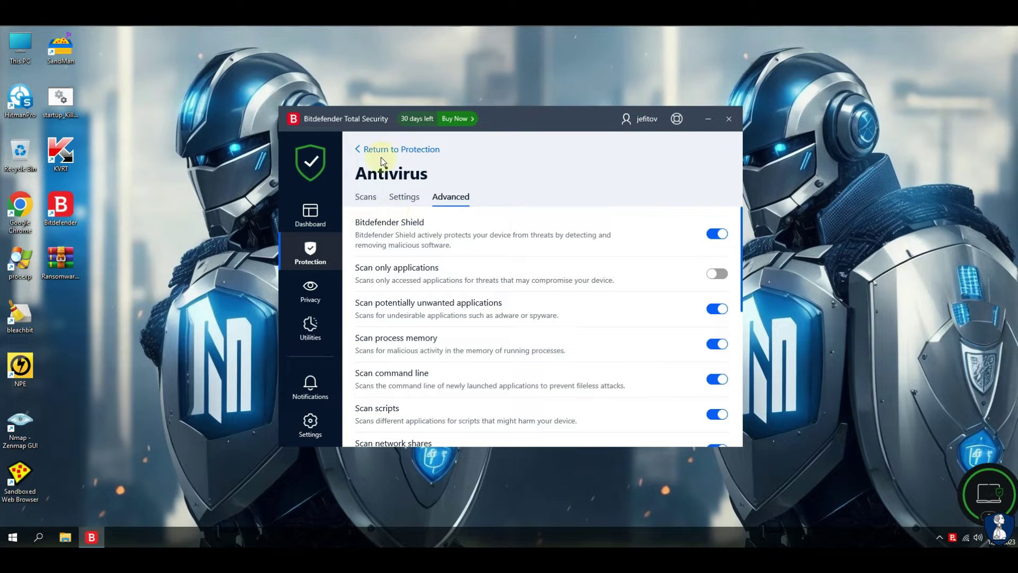
{"action": "left_click", "coordinate": [382, 151]}
Review the Advanced Threat Defense status and settings, and go back to the protection features.
{"action": "left_click", "coordinate": [593, 244]}
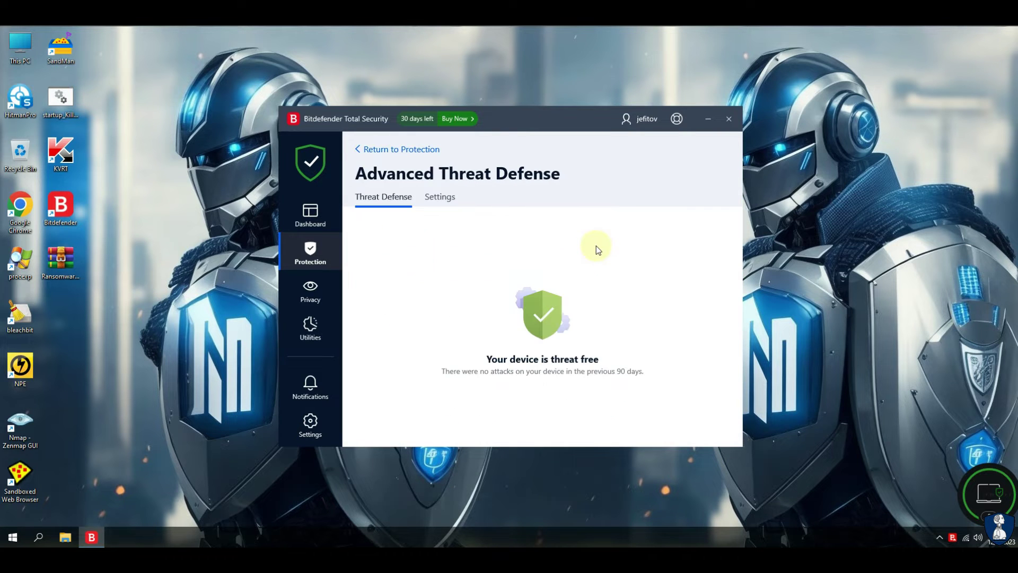
{"action": "left_click", "coordinate": [448, 199]}
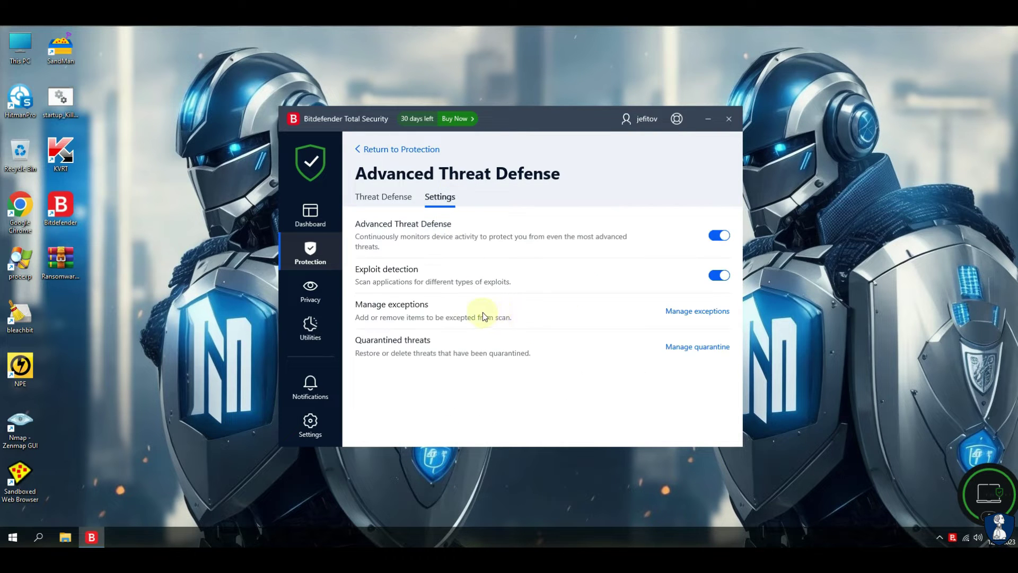
{"action": "left_click", "coordinate": [378, 151]}
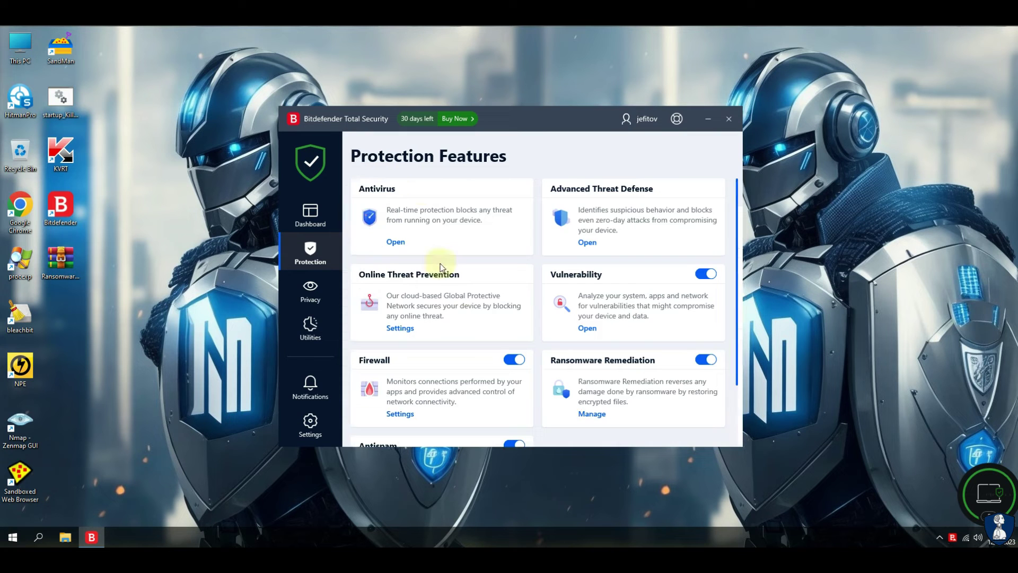
Examine the Vulnerability module's Wi-Fi Security Advisor, settings and scan pages, and go back to the protection features.
{"action": "left_click", "coordinate": [592, 329]}
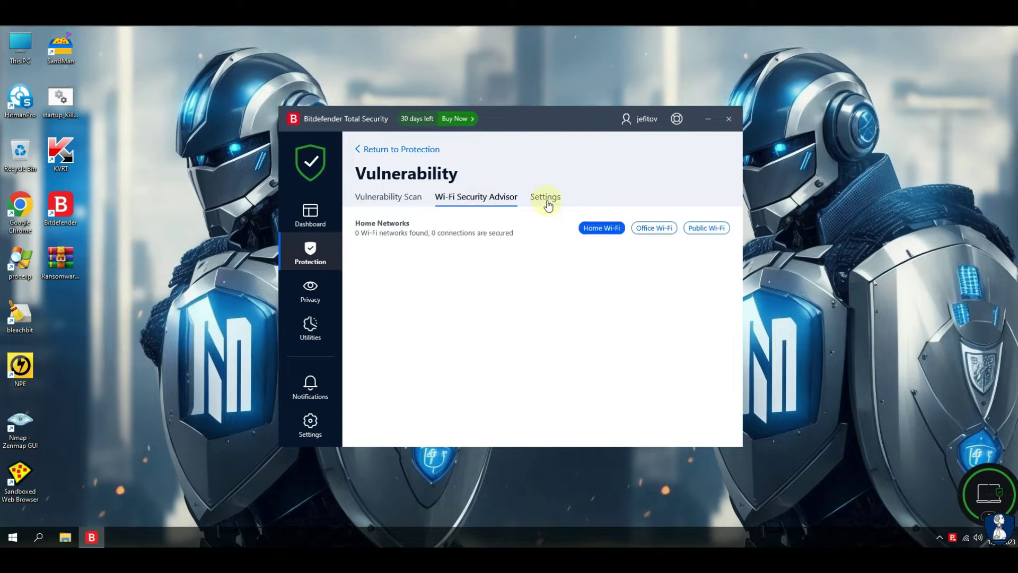
{"action": "left_click", "coordinate": [548, 205]}
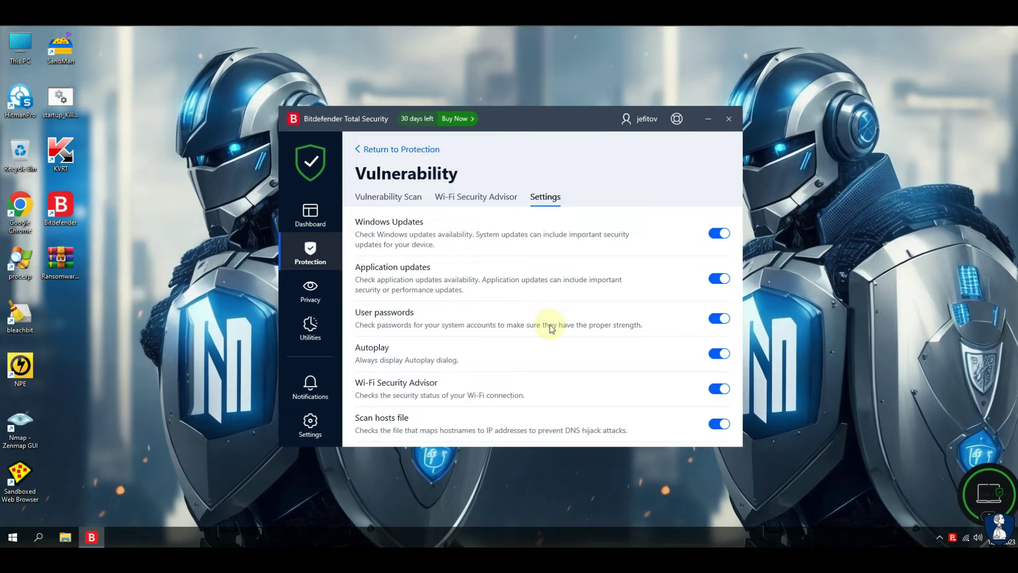
{"action": "left_click", "coordinate": [388, 196]}
{"action": "left_click", "coordinate": [371, 150]}
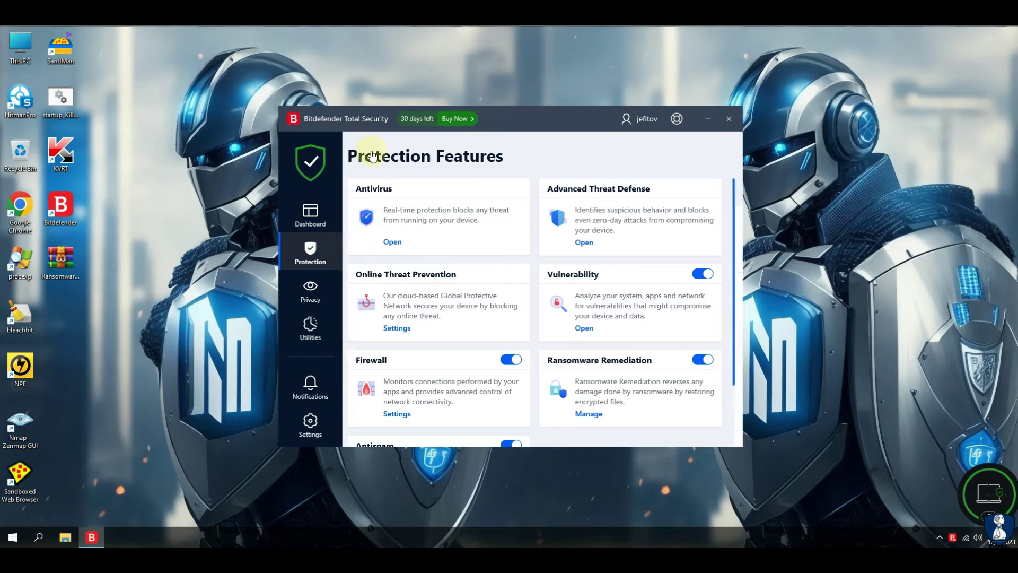
Review the Firewall's application access list, rules, network adapters and settings, and return to the protection features.
{"action": "scroll", "coordinate": [455, 299], "scroll_direction": "down", "scroll_amount": 2}
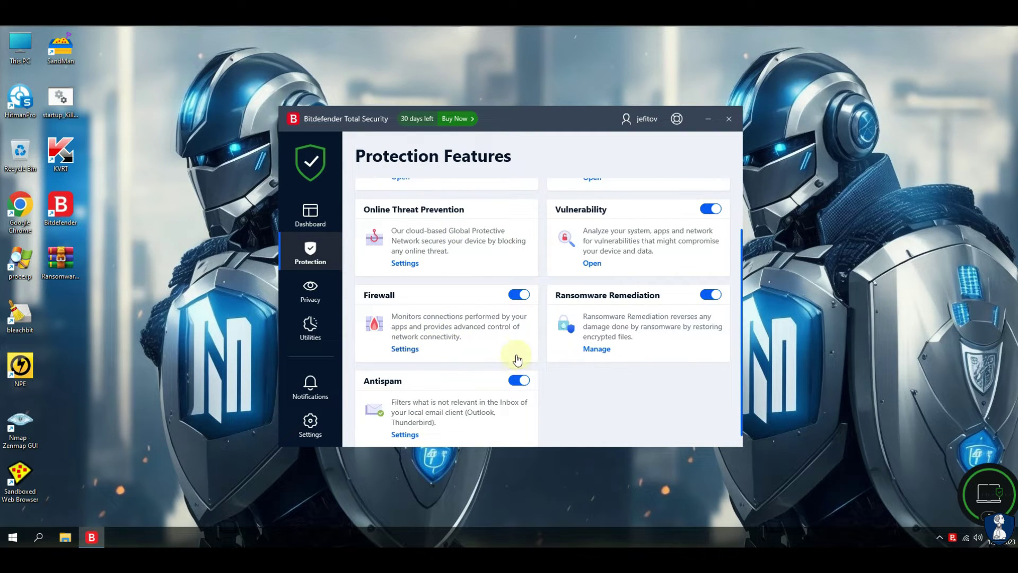
{"action": "left_click", "coordinate": [518, 360]}
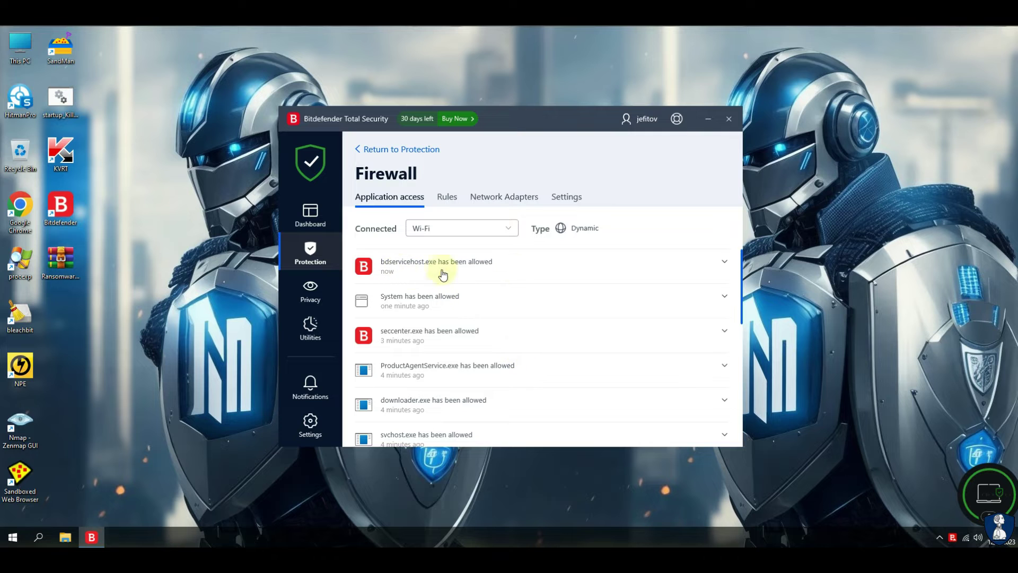
{"action": "scroll", "coordinate": [577, 334], "scroll_direction": "down", "scroll_amount": 5}
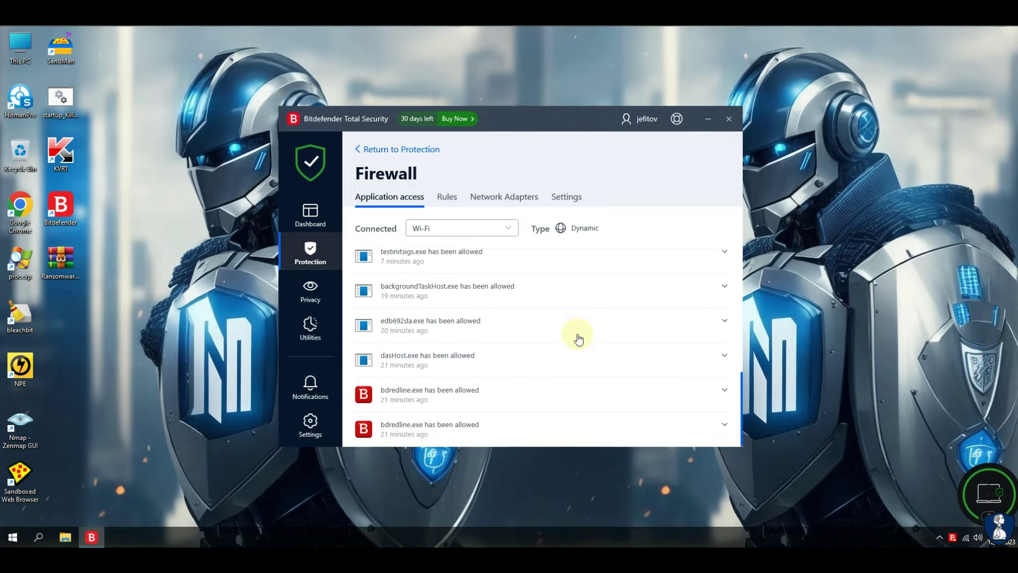
{"action": "left_click", "coordinate": [447, 198]}
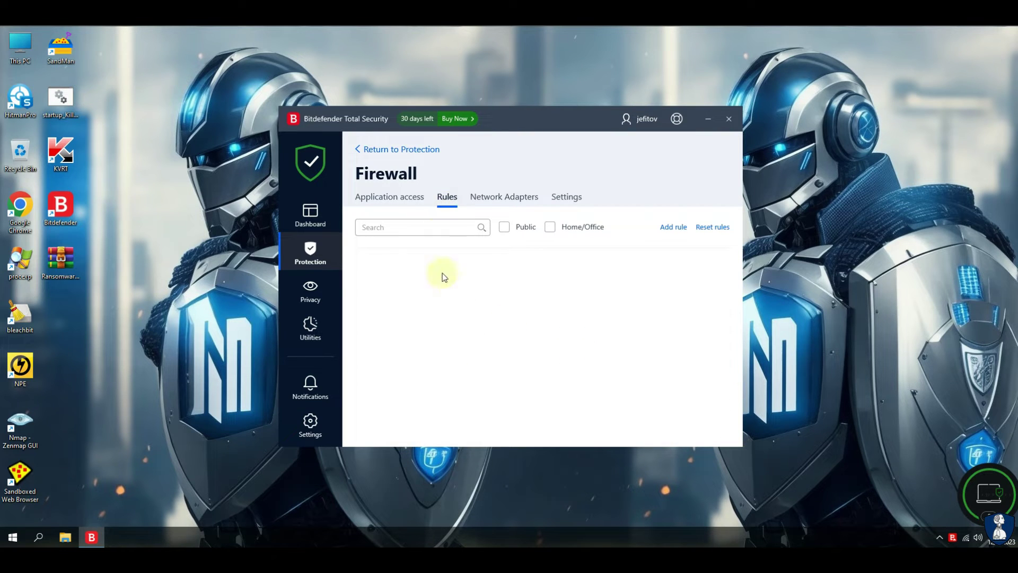
{"action": "left_click", "coordinate": [504, 197]}
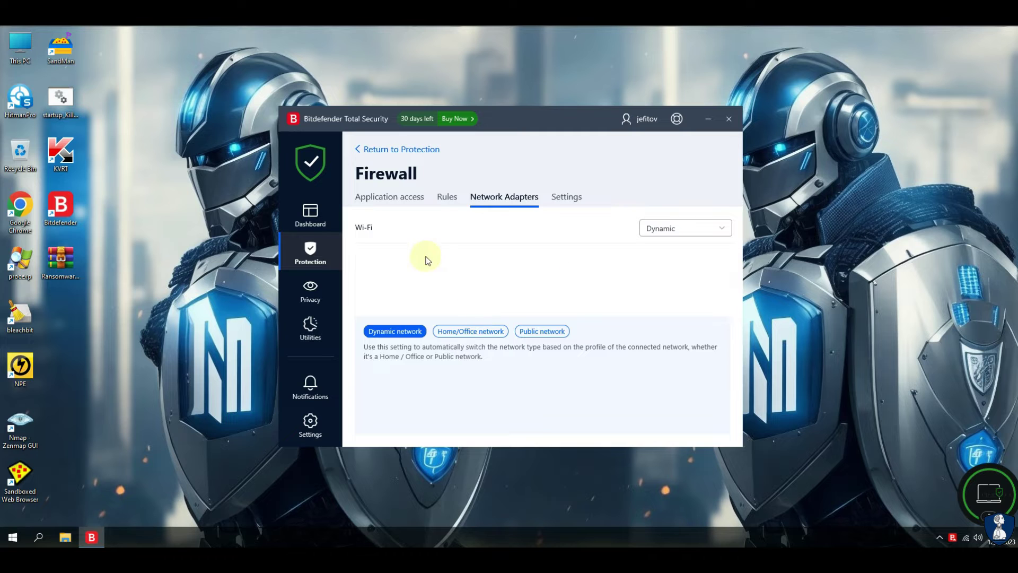
{"action": "left_click", "coordinate": [566, 197]}
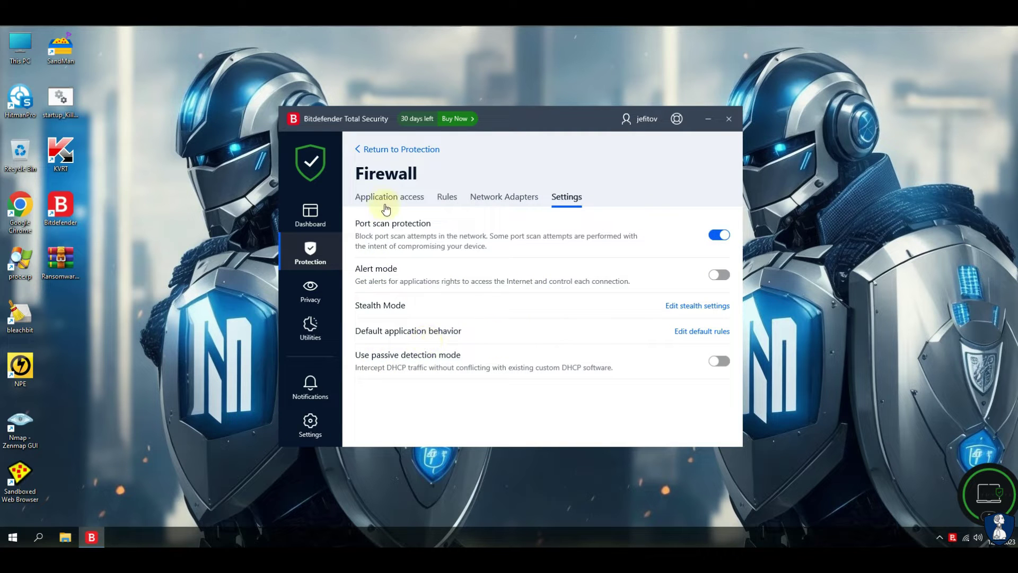
{"action": "left_click", "coordinate": [377, 150]}
Review the Ransomware Remediation settings for automatic restore and file restoring, and go back to the protection features.
{"action": "left_click", "coordinate": [597, 349]}
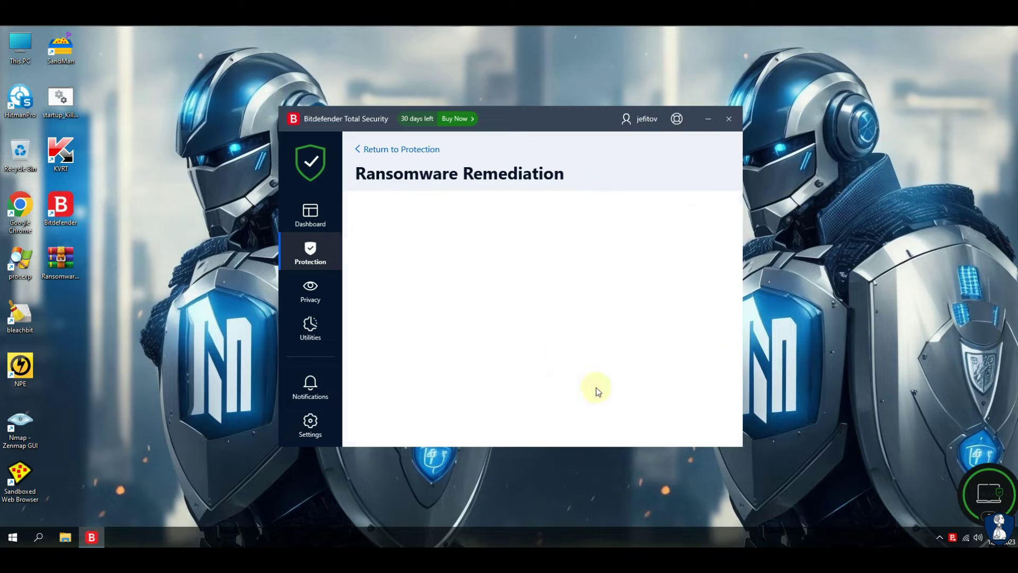
{"action": "left_click", "coordinate": [423, 197]}
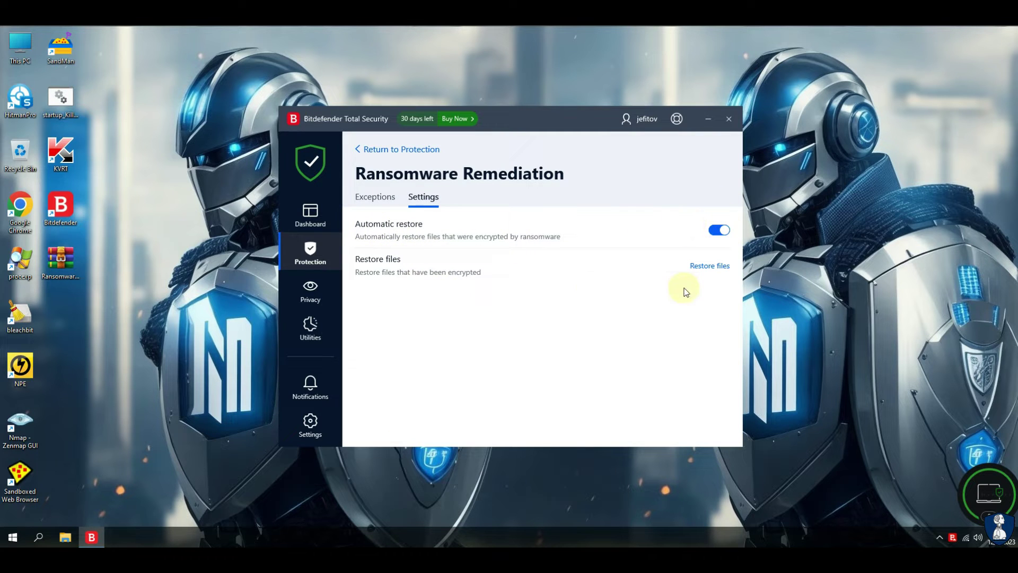
{"action": "left_click", "coordinate": [382, 149]}
Turn off Bitdefender Shield in the advanced Antivirus options, choosing a deactivation period and confirming it.
{"action": "scroll", "coordinate": [497, 389], "scroll_direction": "up", "scroll_amount": 3}
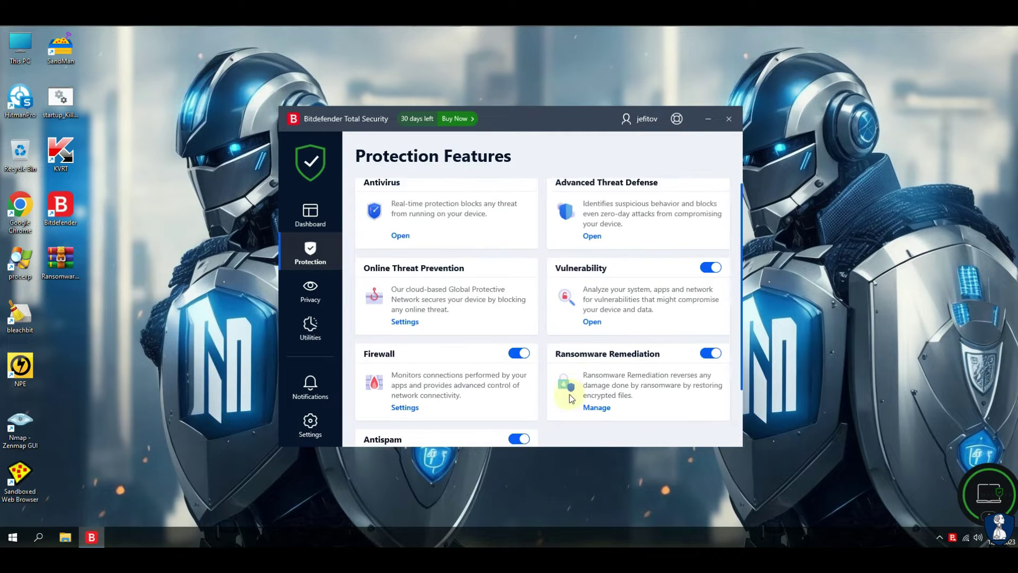
{"action": "left_click", "coordinate": [400, 242]}
{"action": "left_click", "coordinate": [450, 197]}
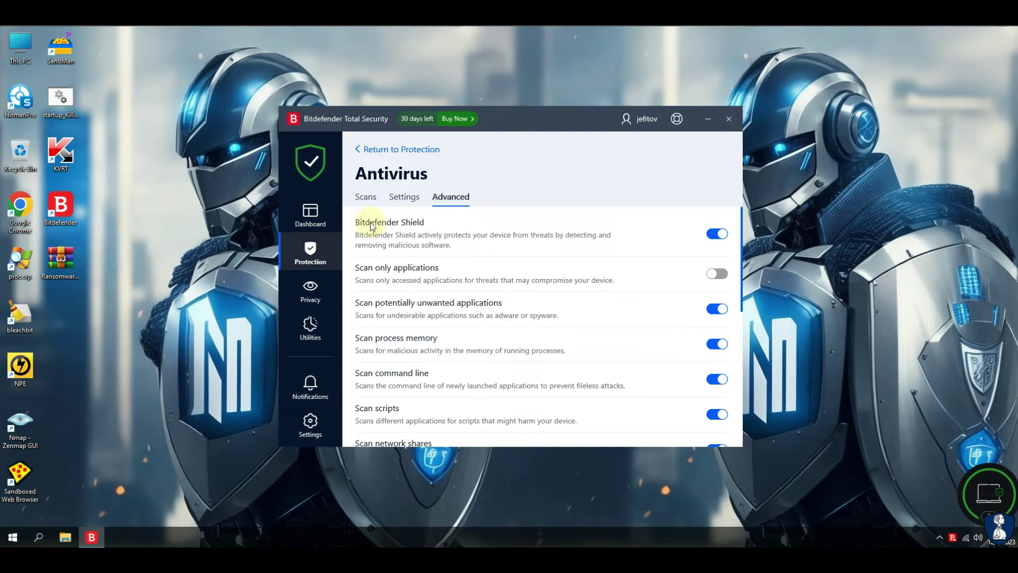
{"action": "left_click", "coordinate": [716, 234]}
{"action": "left_click", "coordinate": [440, 294]}
{"action": "left_click", "coordinate": [454, 399]}
{"action": "left_click", "coordinate": [461, 331]}
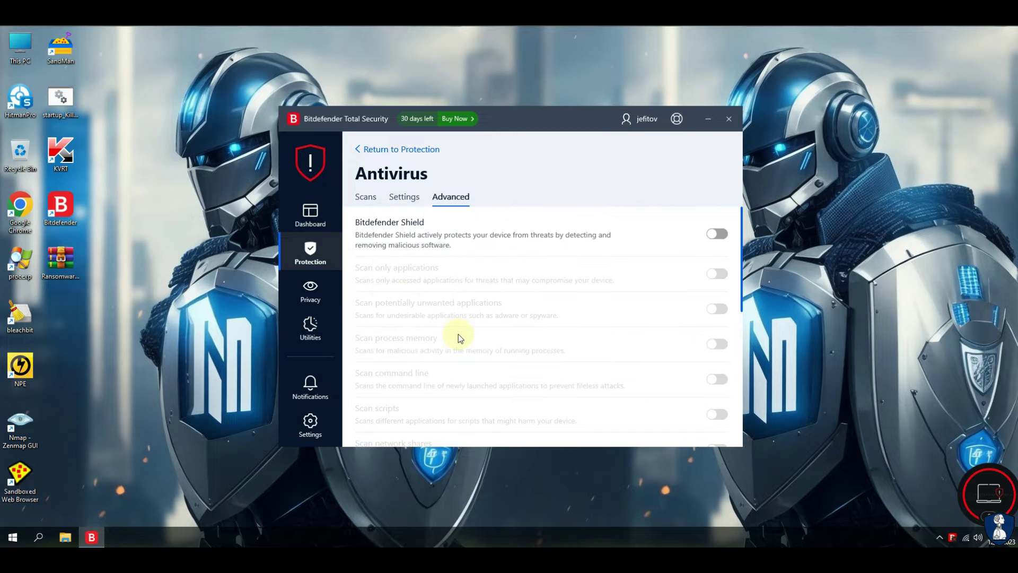
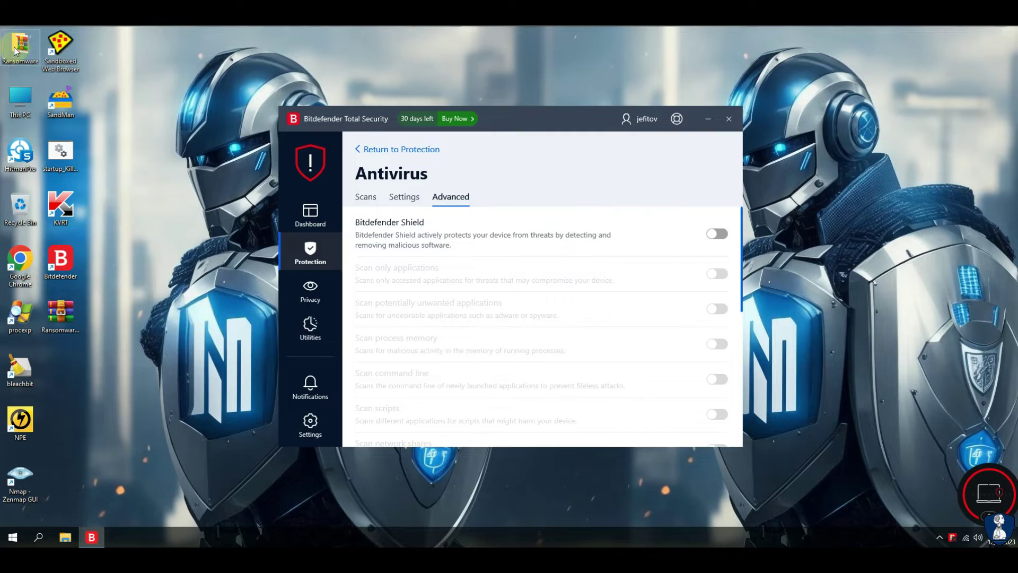
Open the Ransomware folder and extract all eleven sample archives into it, supplying the archive password.
{"action": "double_click", "coordinate": [16, 51]}
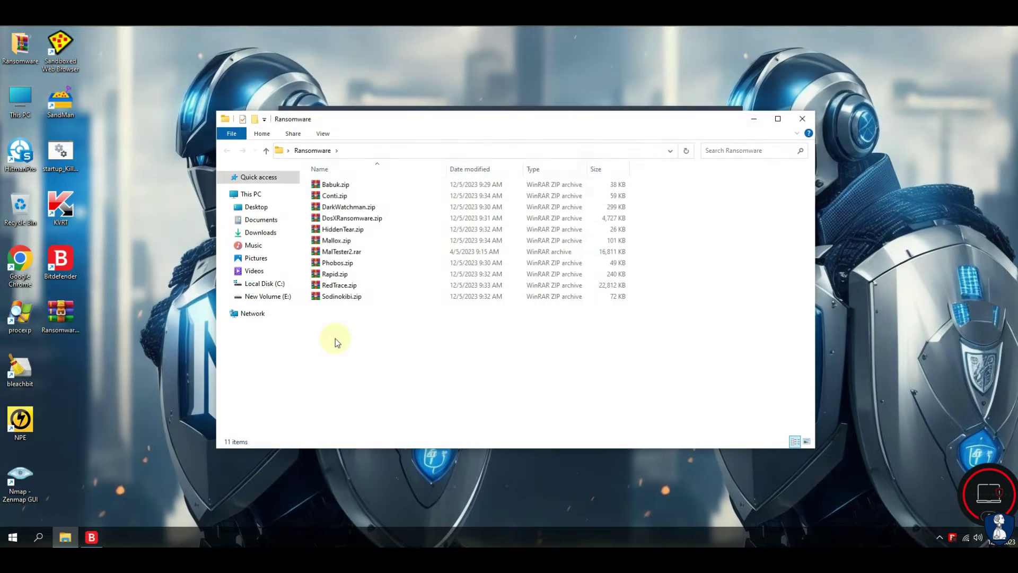
{"action": "left_click_drag", "start_coordinate": [336, 323], "coordinate": [330, 186]}
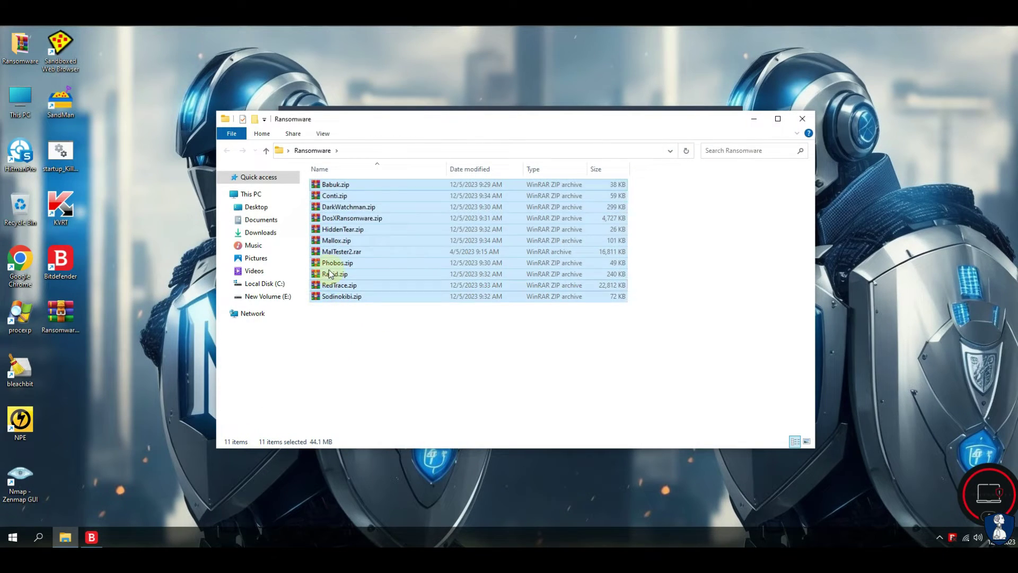
{"action": "left_click", "coordinate": [335, 254]}
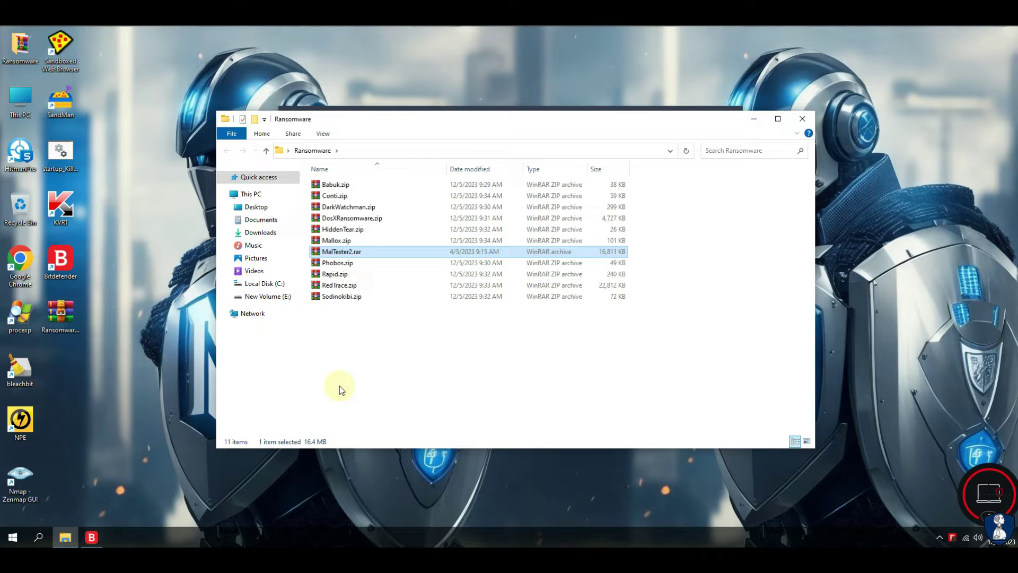
{"action": "left_click_drag", "start_coordinate": [343, 345], "coordinate": [348, 184]}
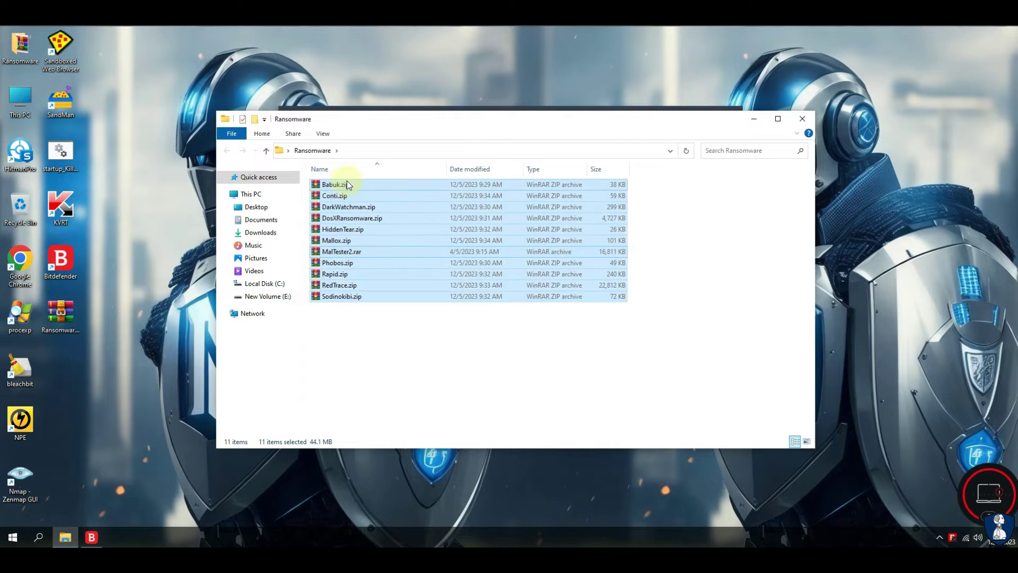
{"action": "right_click", "coordinate": [341, 188]}
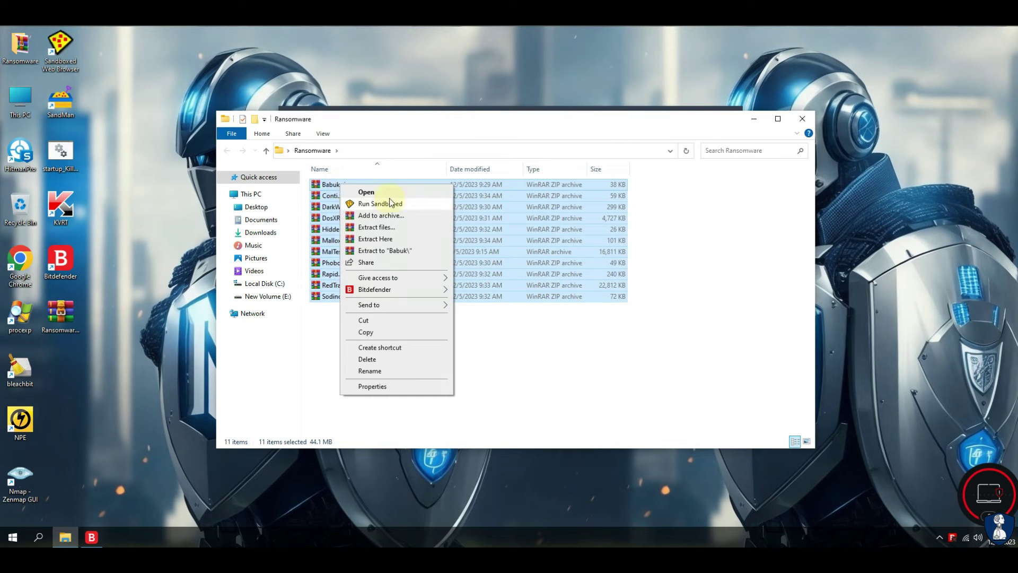
{"action": "left_click", "coordinate": [400, 243]}
{"action": "type", "text": "infected"}
{"action": "key", "text": "Return"}
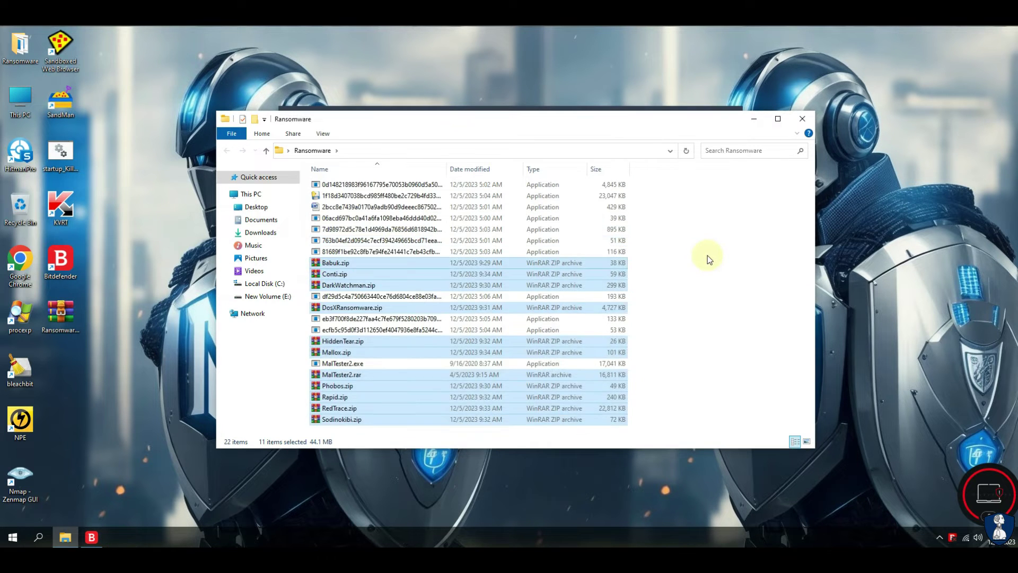
Permanently delete the sample archives from the Ransomware folder and widen the Name column to fit the full file names.
{"action": "key", "text": "shift+Delete"}
{"action": "key", "text": "Return"}
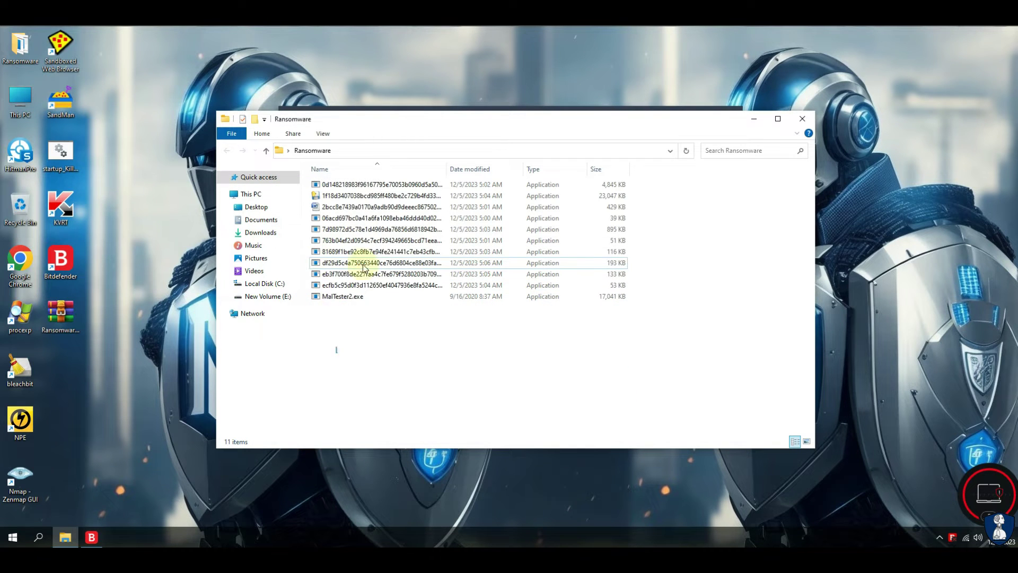
{"action": "key", "text": "ctrl+a"}
{"action": "left_click", "coordinate": [368, 368]}
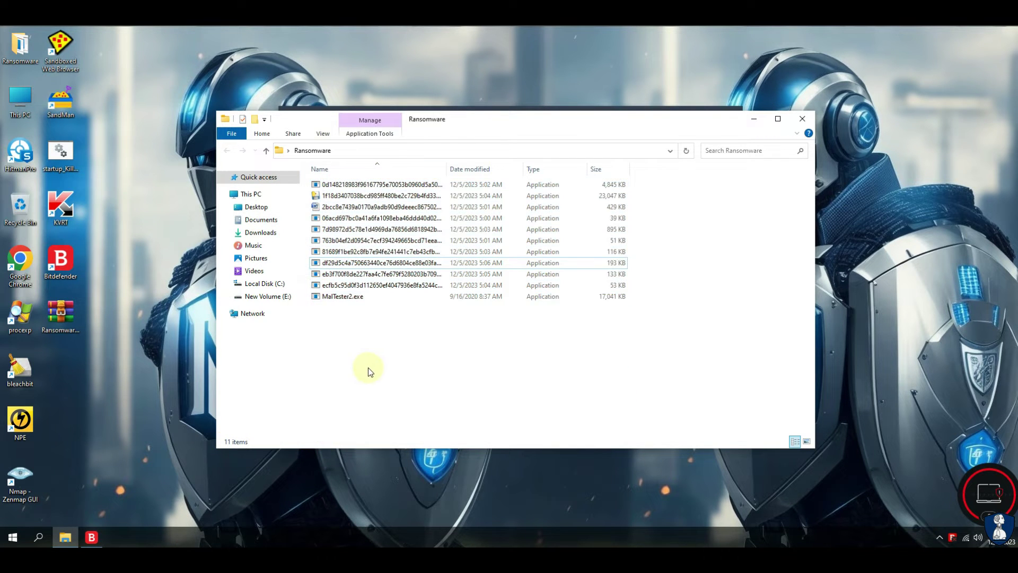
{"action": "double_click", "coordinate": [446, 168]}
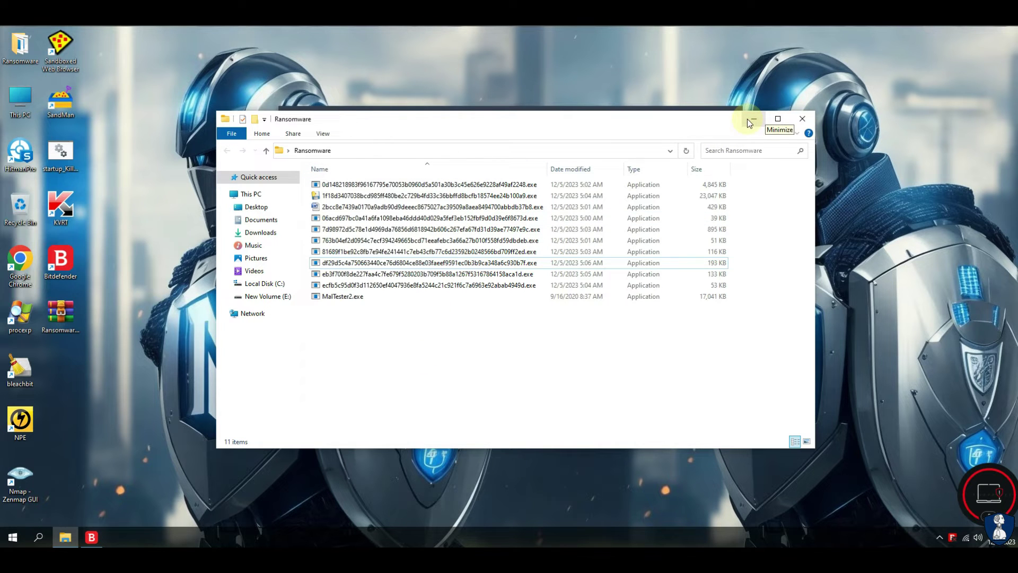
Launch MalTester2.exe from the Ransomware folder and minimize the folder window.
{"action": "right_click", "coordinate": [327, 300]}
{"action": "left_click", "coordinate": [352, 61]}
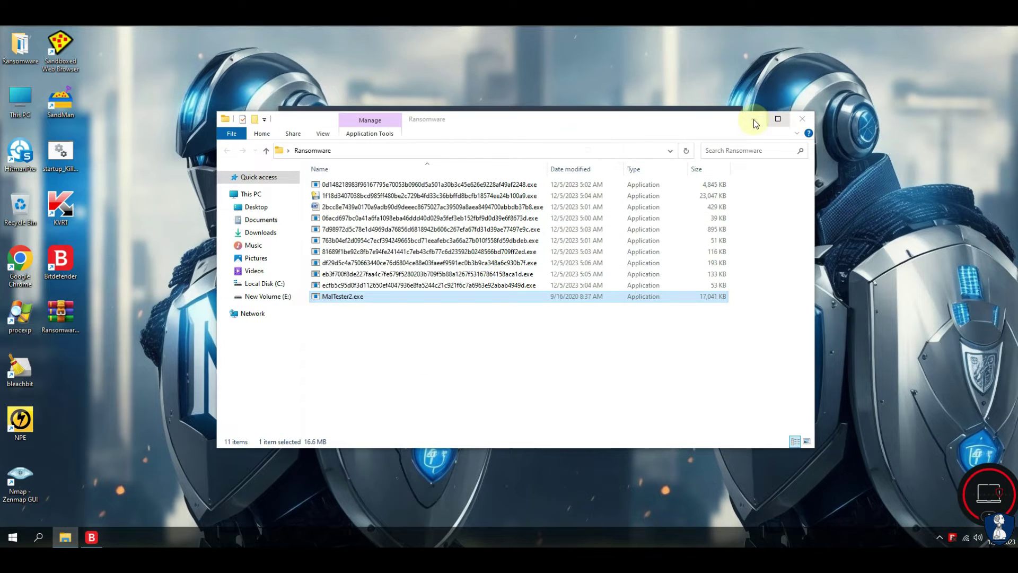
{"action": "left_click", "coordinate": [753, 119]}
{"action": "left_click", "coordinate": [526, 121]}
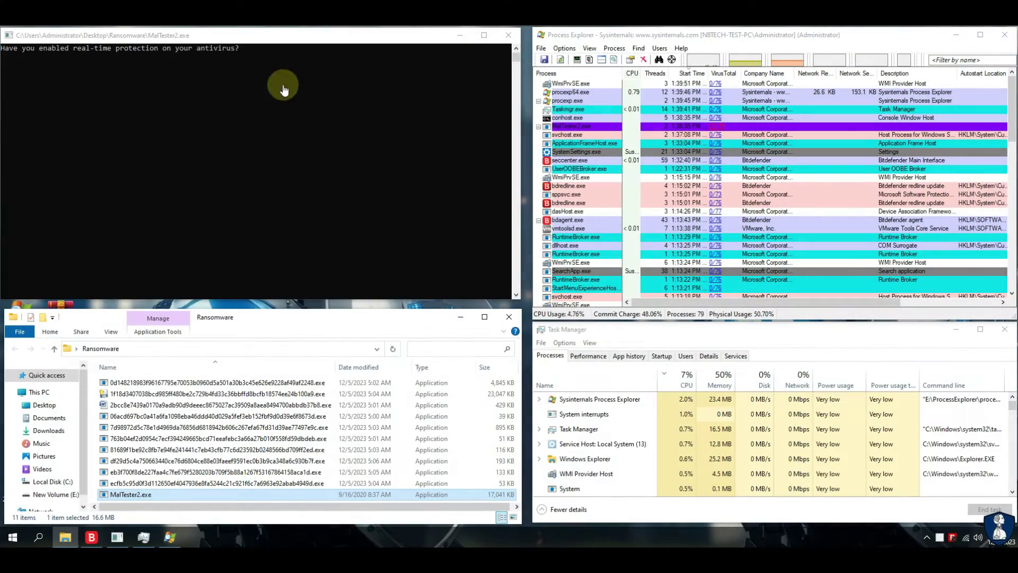
Look over the MalTester2 console, the Ransomware folder, Process Explorer and Task Manager by focusing each window in turn.
{"action": "left_click", "coordinate": [236, 45]}
{"action": "left_click", "coordinate": [283, 325]}
{"action": "left_click", "coordinate": [800, 40]}
{"action": "left_click", "coordinate": [691, 338]}
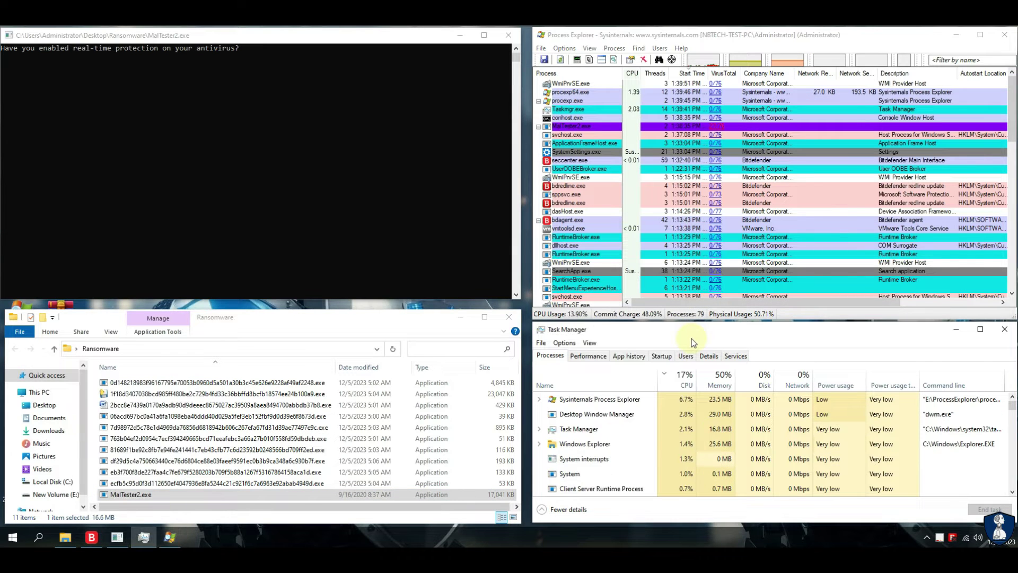
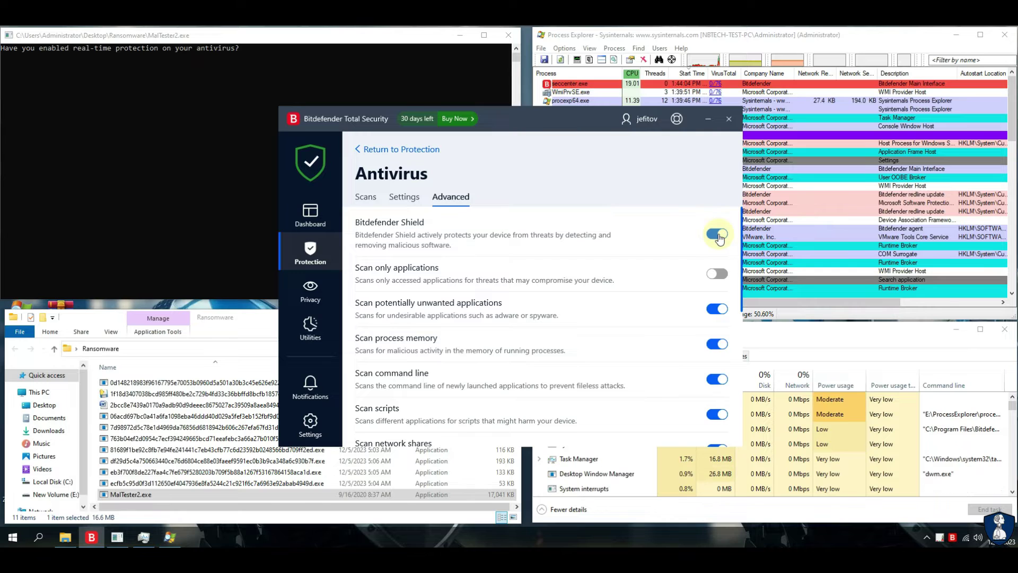
Review the advanced Antivirus options and turn on Scan archives.
{"action": "scroll", "coordinate": [672, 274], "scroll_direction": "down", "scroll_amount": 3}
{"action": "scroll", "coordinate": [671, 274], "scroll_direction": "down", "scroll_amount": 2}
{"action": "scroll", "coordinate": [671, 274], "scroll_direction": "up", "scroll_amount": 1}
{"action": "left_click", "coordinate": [717, 243]}
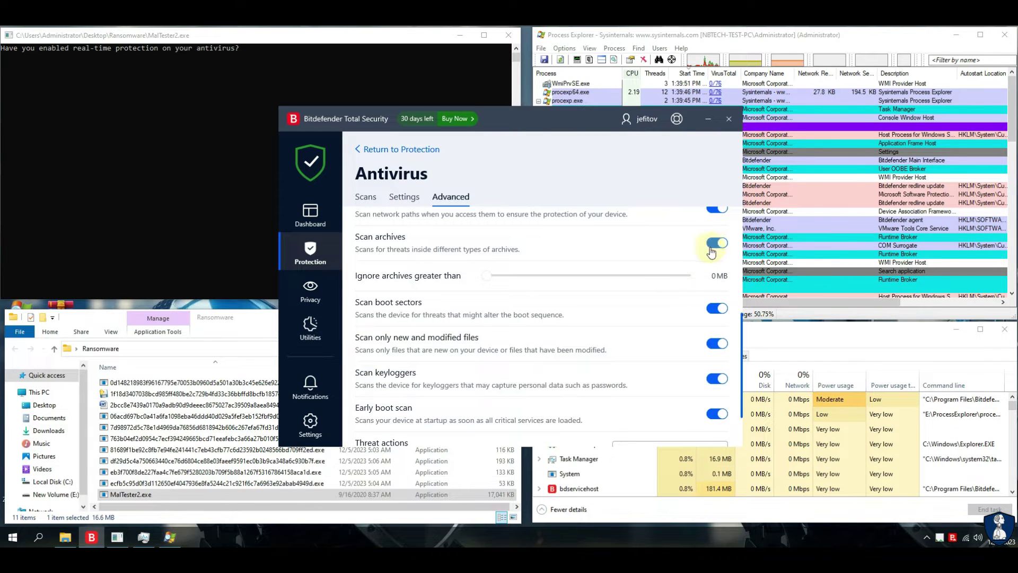
Check the protection features and the dashboard status, and close the Bitdefender window.
{"action": "left_click", "coordinate": [366, 197]}
{"action": "left_click", "coordinate": [378, 152]}
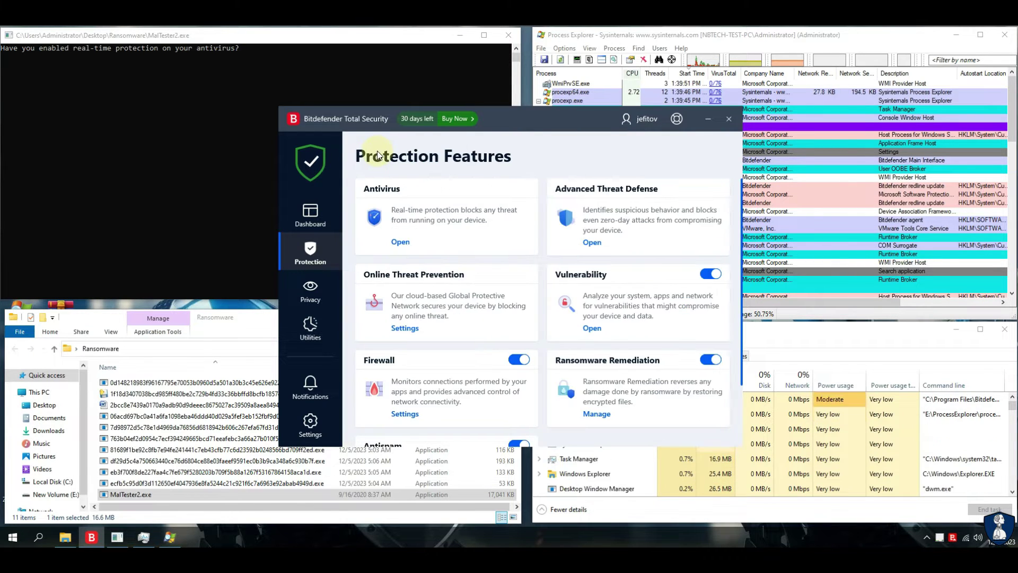
{"action": "left_click", "coordinate": [318, 227]}
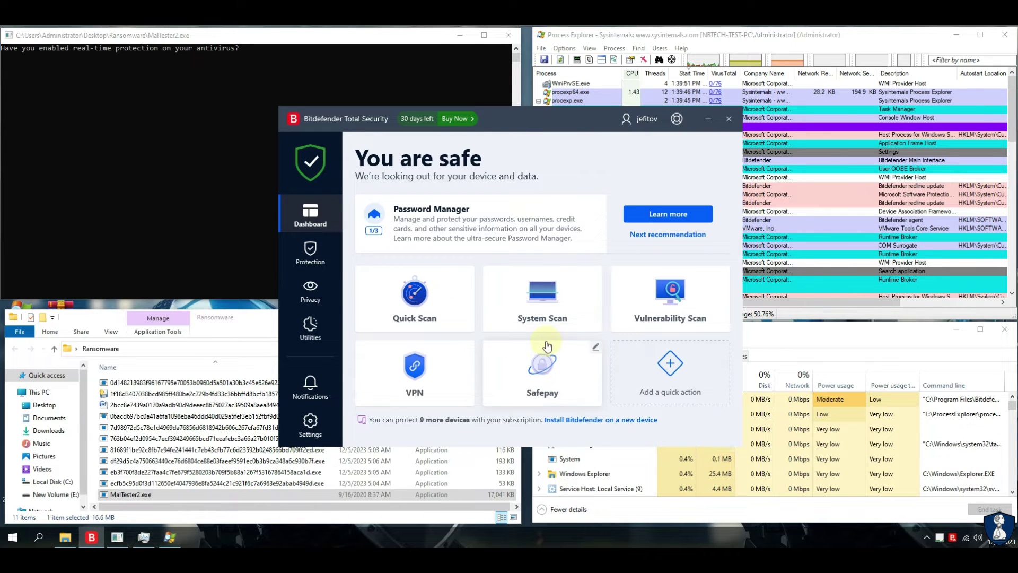
{"action": "left_click", "coordinate": [728, 119]}
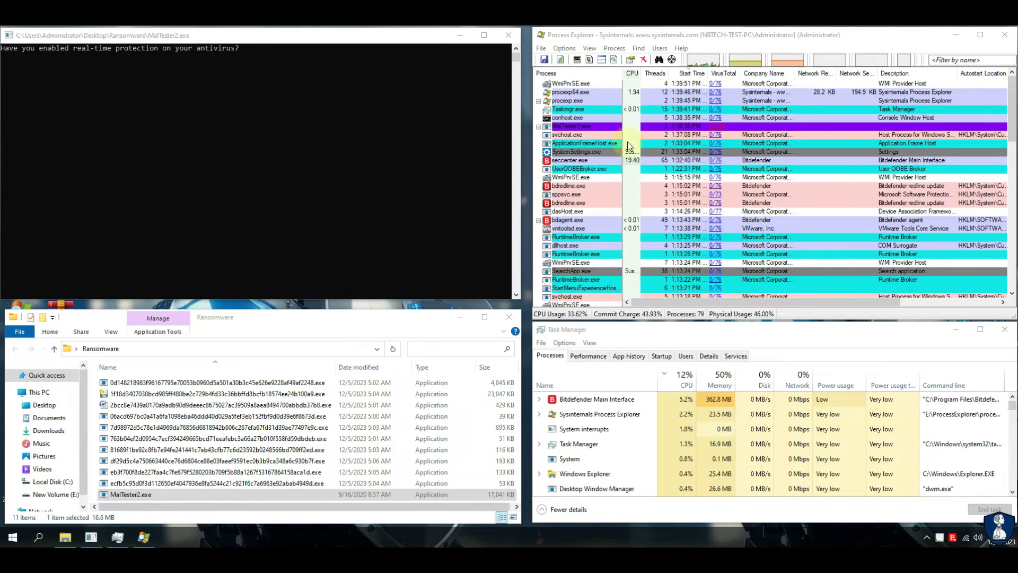
Answer y to the MalTester2 question about real-time protection to start executing the samples.
{"action": "left_click", "coordinate": [272, 41]}
{"action": "type", "text": "y"}
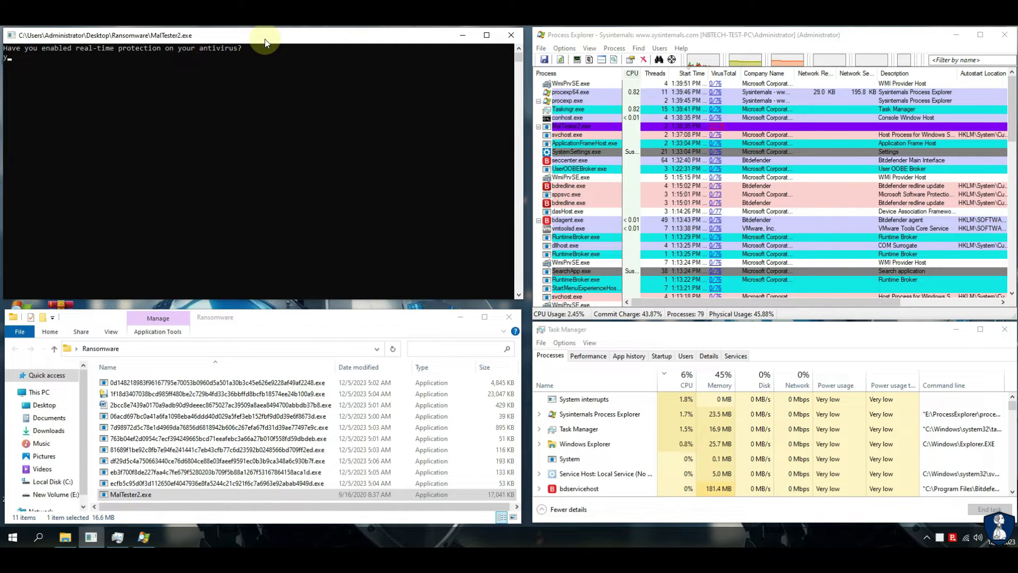
{"action": "key", "text": "Return"}
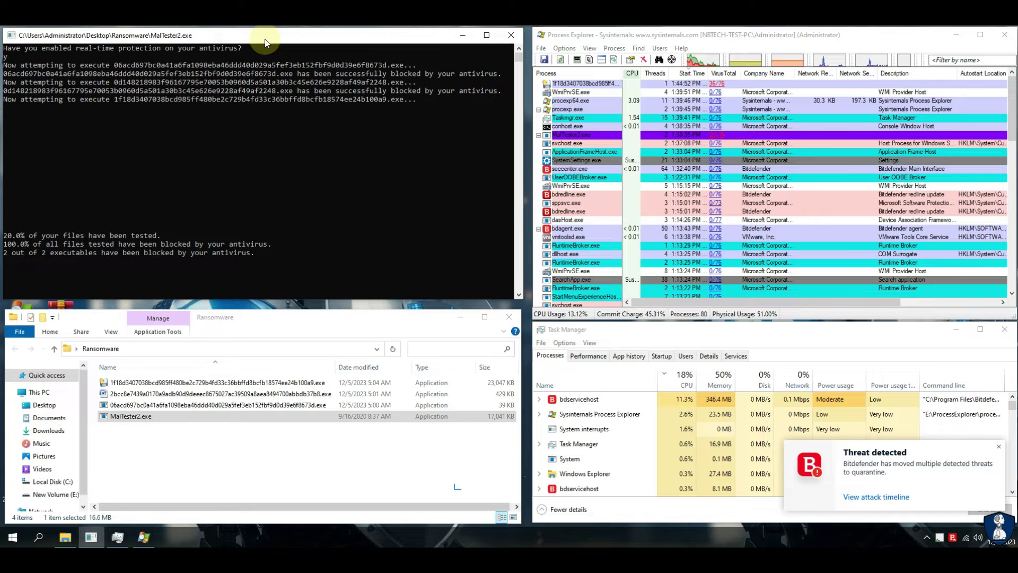
Check whether Test_File_4.txt in Documents is still readable, close it and return to the Ransomware folder.
{"action": "left_click", "coordinate": [48, 419]}
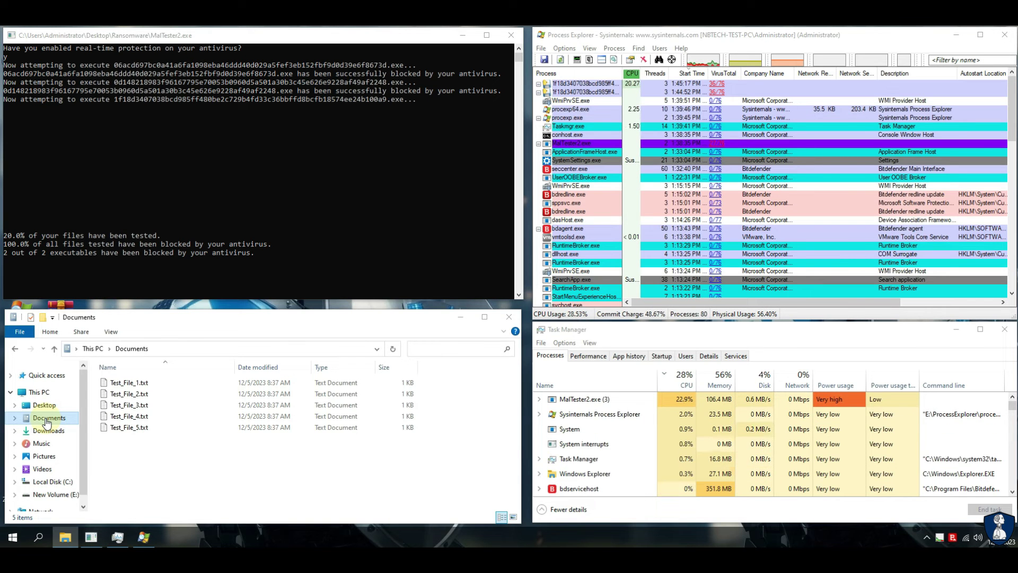
{"action": "left_click", "coordinate": [137, 416]}
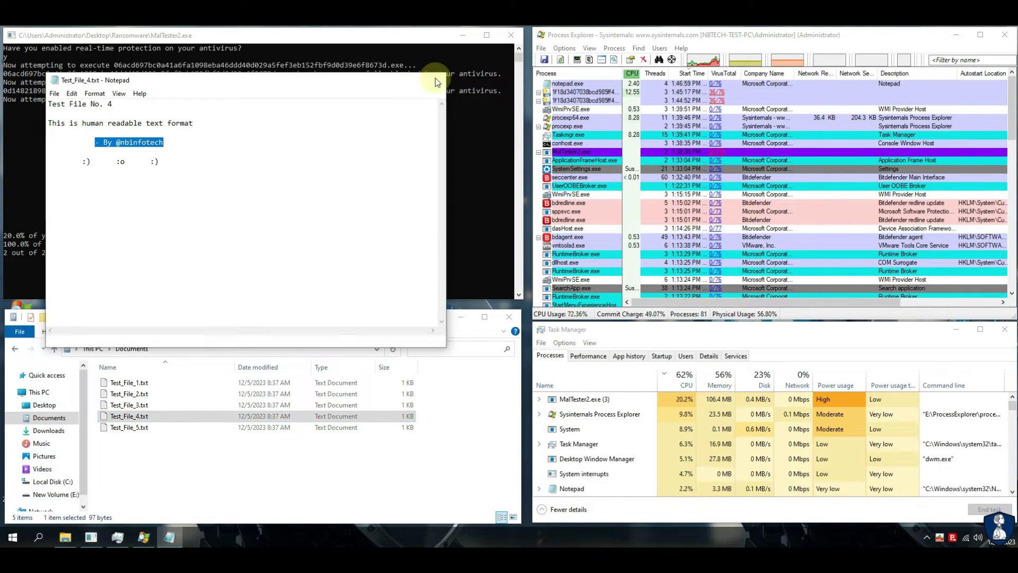
{"action": "left_click", "coordinate": [433, 80]}
{"action": "left_click", "coordinate": [13, 350]}
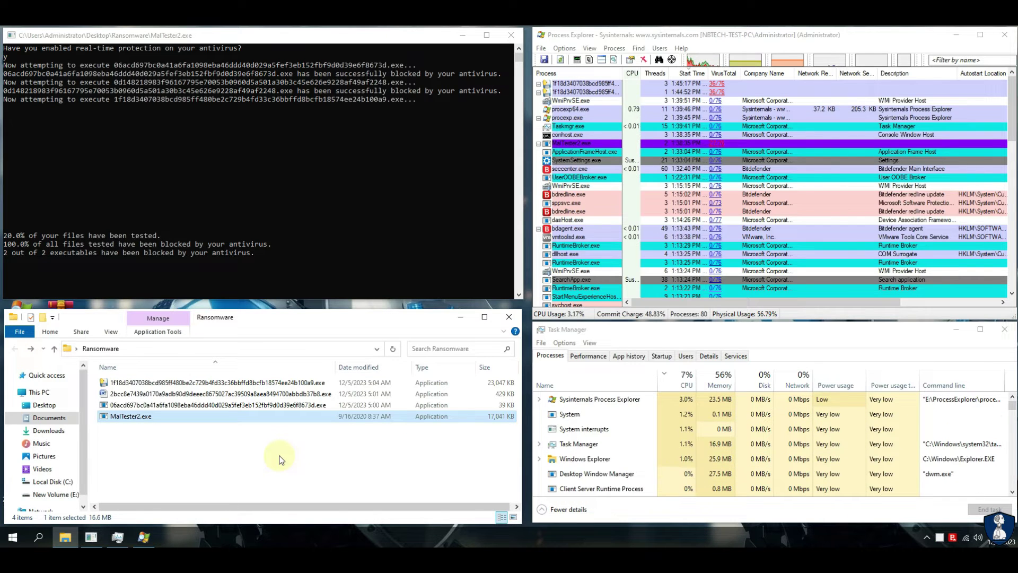
Inspect the running 1f18d3407038 sample processes in Process Explorer and the startup entries and processes in Task Manager.
{"action": "left_click", "coordinate": [306, 38]}
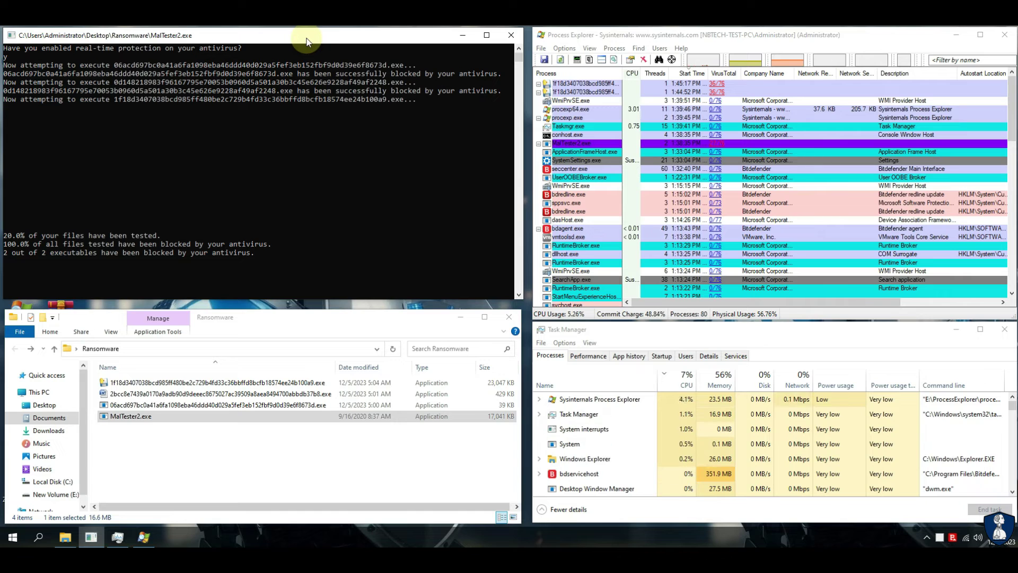
{"action": "right_click", "coordinate": [601, 91]}
{"action": "left_click", "coordinate": [596, 93]}
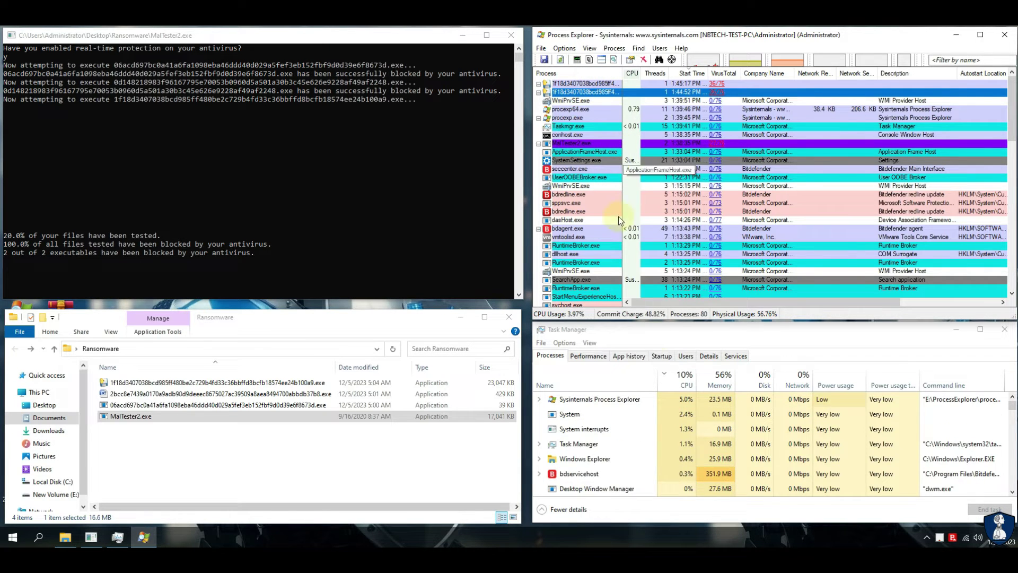
{"action": "left_click", "coordinate": [663, 356]}
{"action": "left_click", "coordinate": [551, 357]}
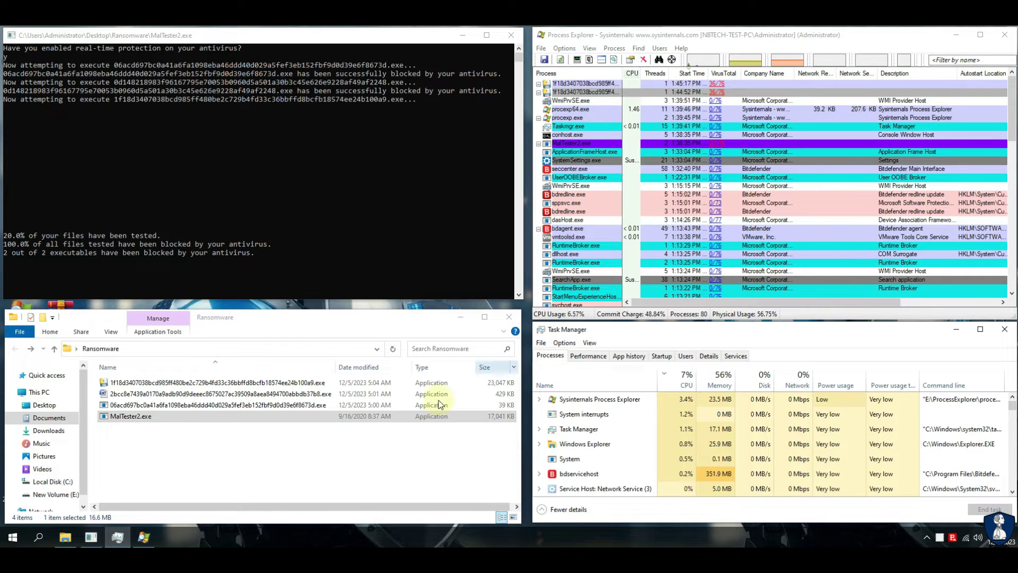
{"action": "left_click", "coordinate": [696, 94]}
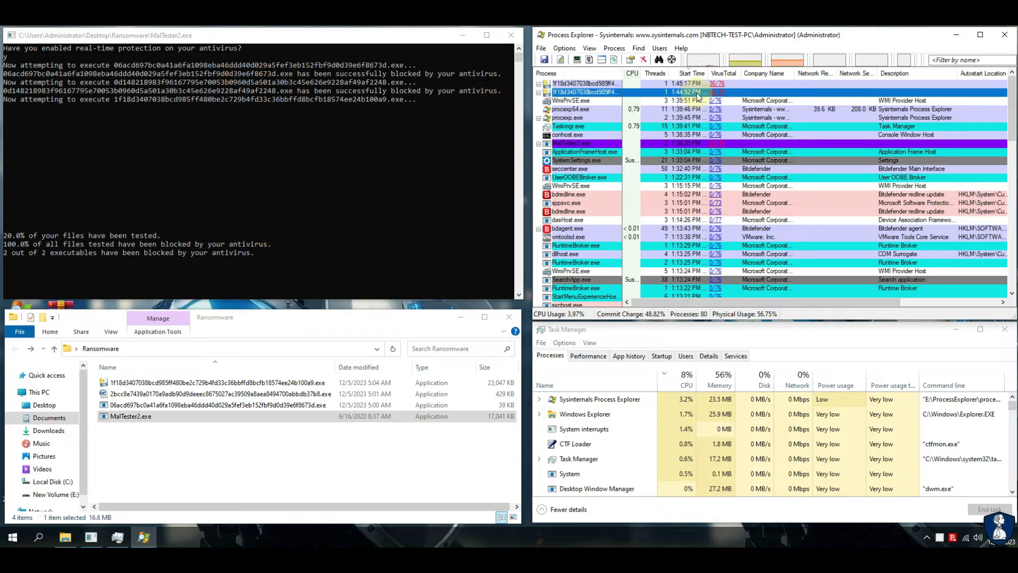
Run the executable starting with 1f18d3407038 manually from the Ransomware folder.
{"action": "left_click", "coordinate": [166, 383]}
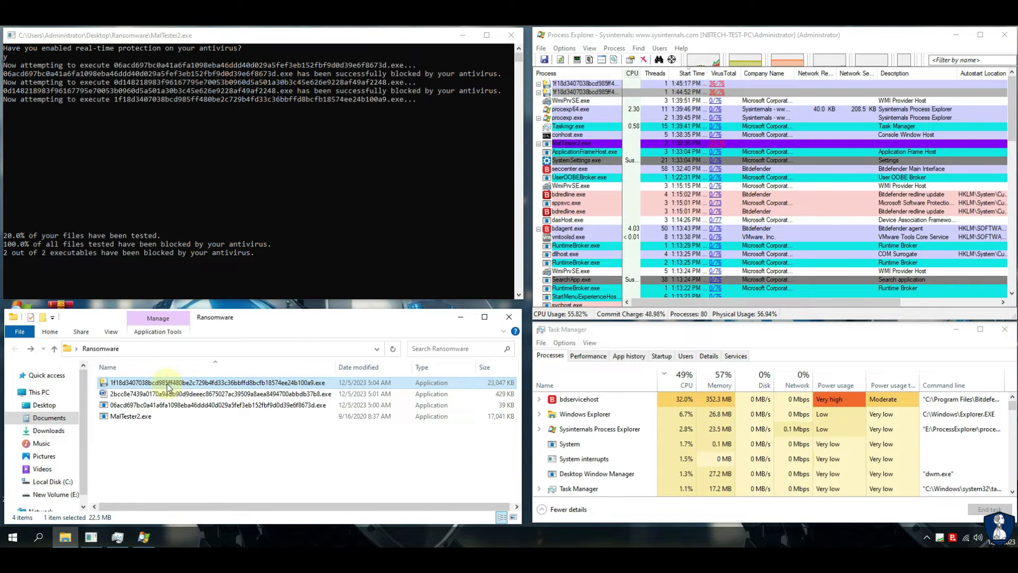
{"action": "right_click", "coordinate": [169, 386]}
{"action": "left_click", "coordinate": [209, 154]}
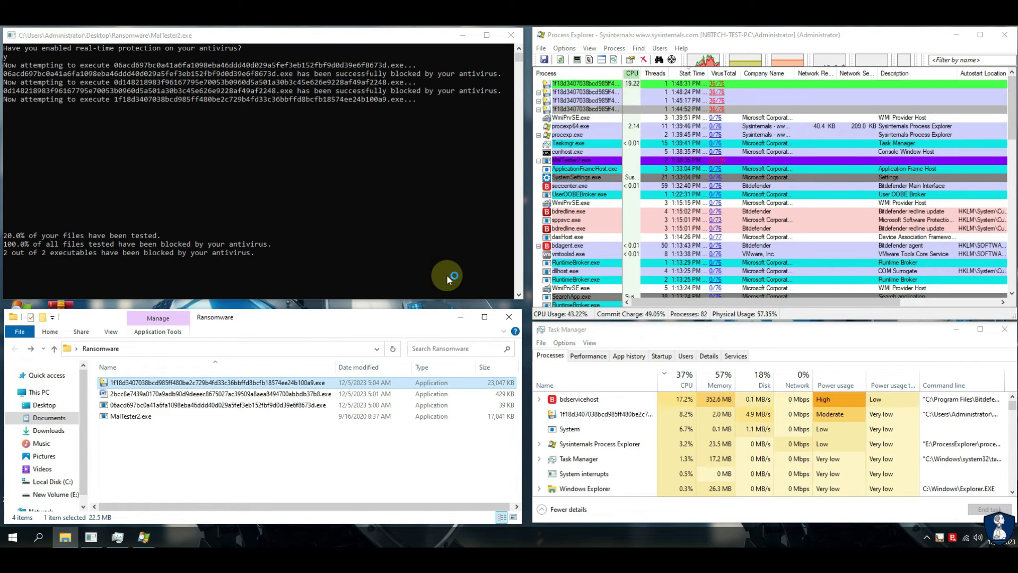
Check the path, command line and VirusTotal columns of the 1f18d3407038 processes in Process Explorer and kill the selected process.
{"action": "left_click_drag", "start_coordinate": [769, 302], "coordinate": [912, 303]}
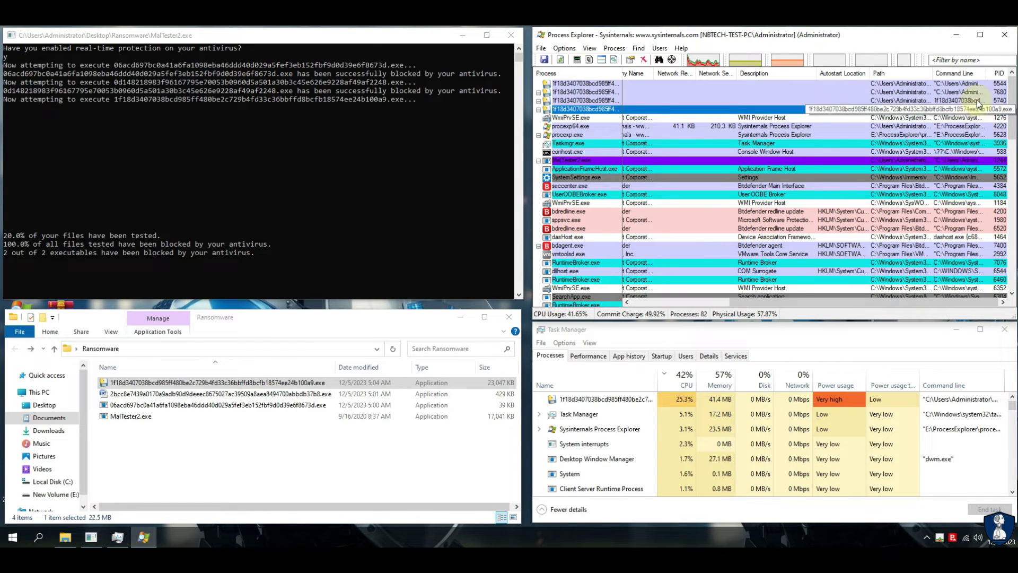
{"action": "left_click_drag", "start_coordinate": [908, 304], "coordinate": [807, 305]}
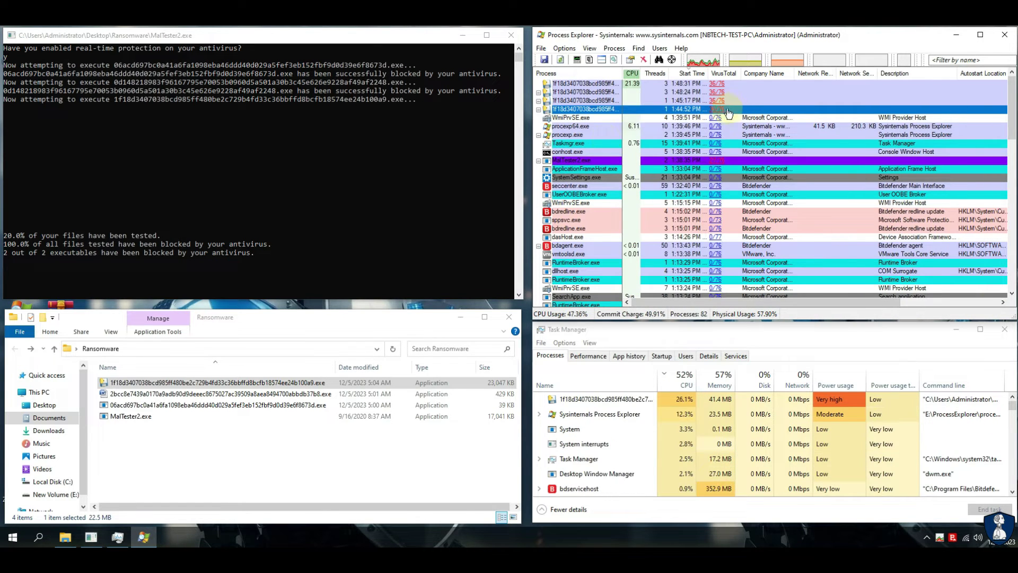
{"action": "left_click", "coordinate": [643, 59]}
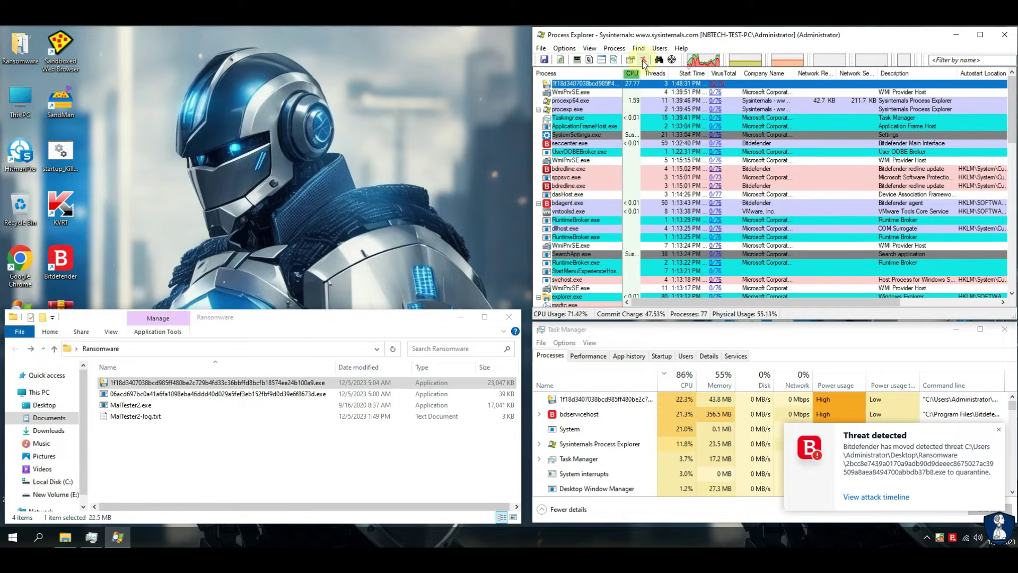
Try to run the executable starting with 06acd697bc0a from the Ransomware folder and dismiss the resulting message.
{"action": "right_click", "coordinate": [143, 393]}
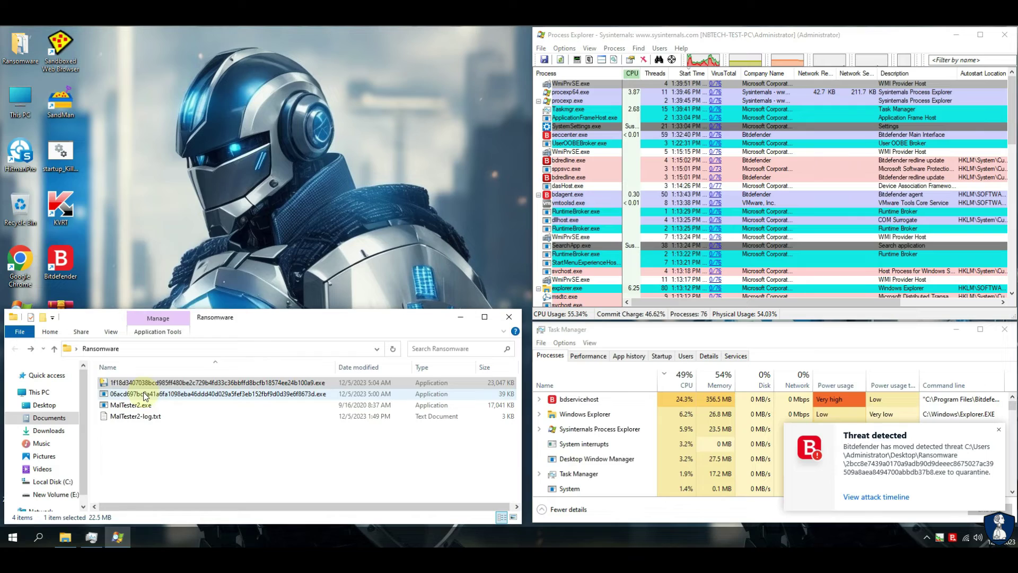
{"action": "left_click", "coordinate": [189, 165]}
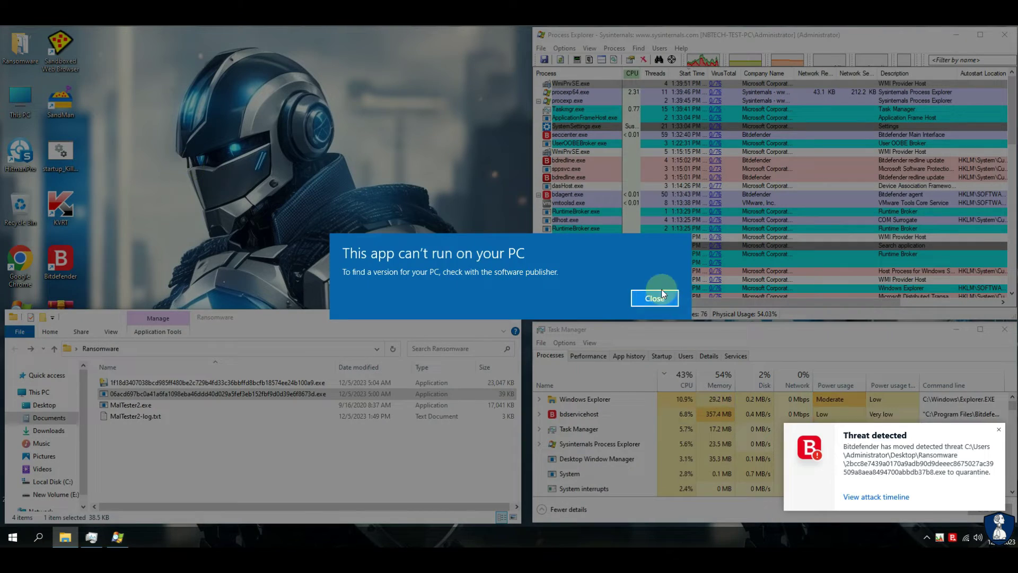
{"action": "left_click", "coordinate": [661, 291]}
Open MalTester2-log.txt, read through the test results and close the log.
{"action": "double_click", "coordinate": [260, 417]}
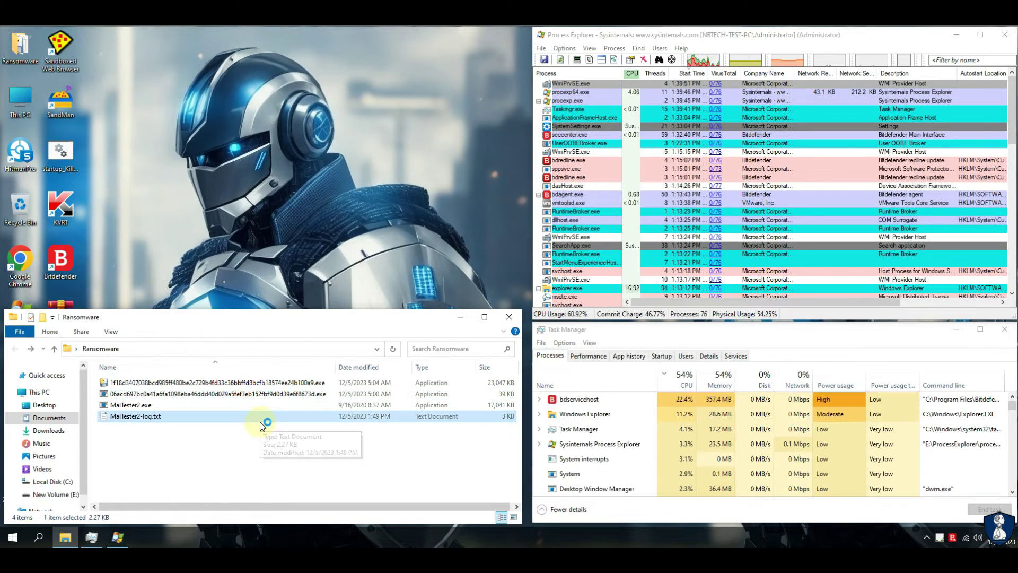
{"action": "left_click", "coordinate": [409, 79]}
{"action": "left_click_drag", "start_coordinate": [3, 284], "coordinate": [277, 349]}
{"action": "left_click", "coordinate": [1010, 40]}
Delete MalTester2.exe and MalTester2-log.txt from the Ransomware folder, keeping the two sample executables.
{"action": "left_click", "coordinate": [134, 393]}
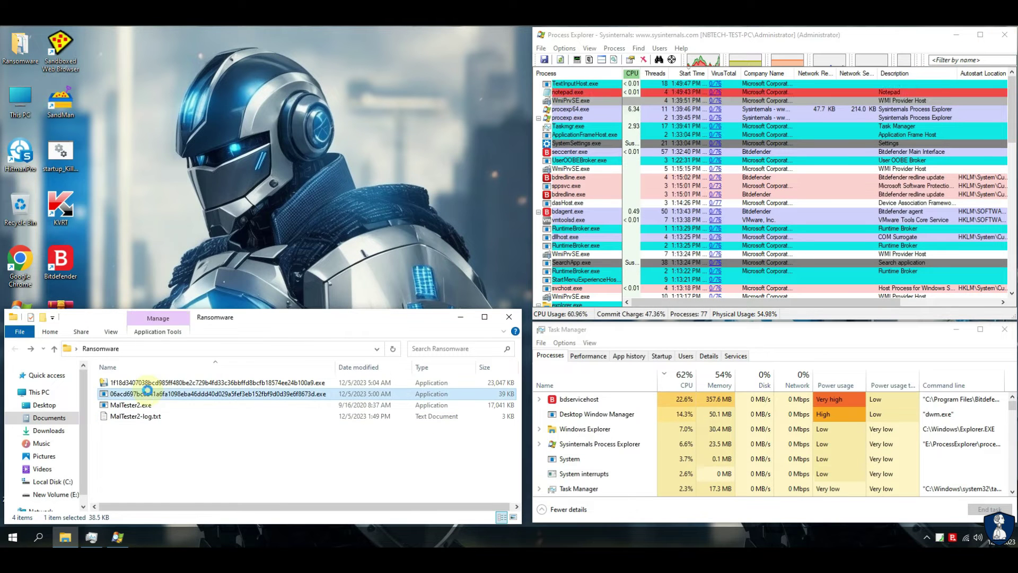
{"action": "right_click", "coordinate": [134, 395]}
{"action": "left_click", "coordinate": [166, 433]}
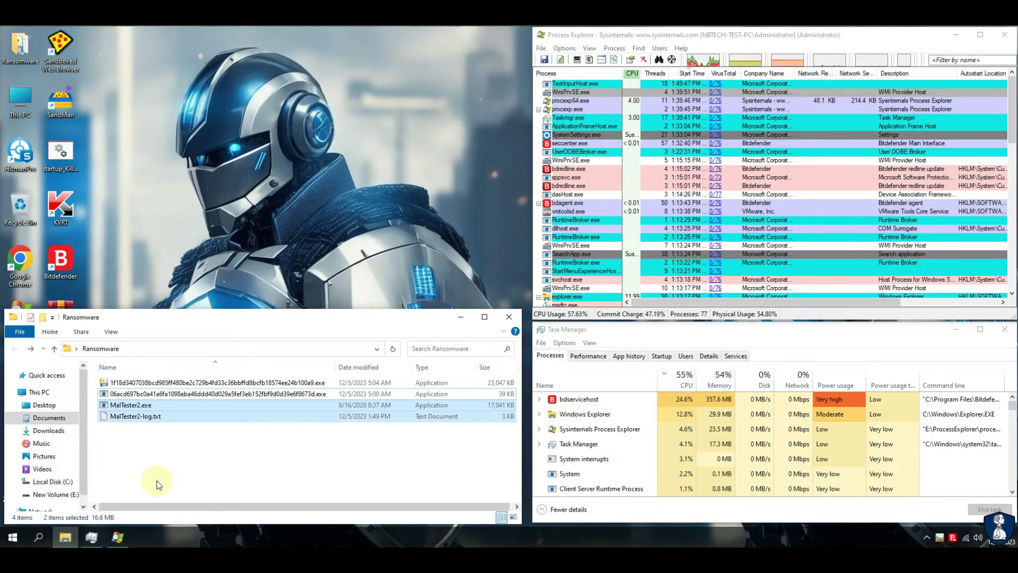
Open Test_File_1.txt in the Documents folder, check whether its text is still readable and close it.
{"action": "left_click", "coordinate": [47, 418]}
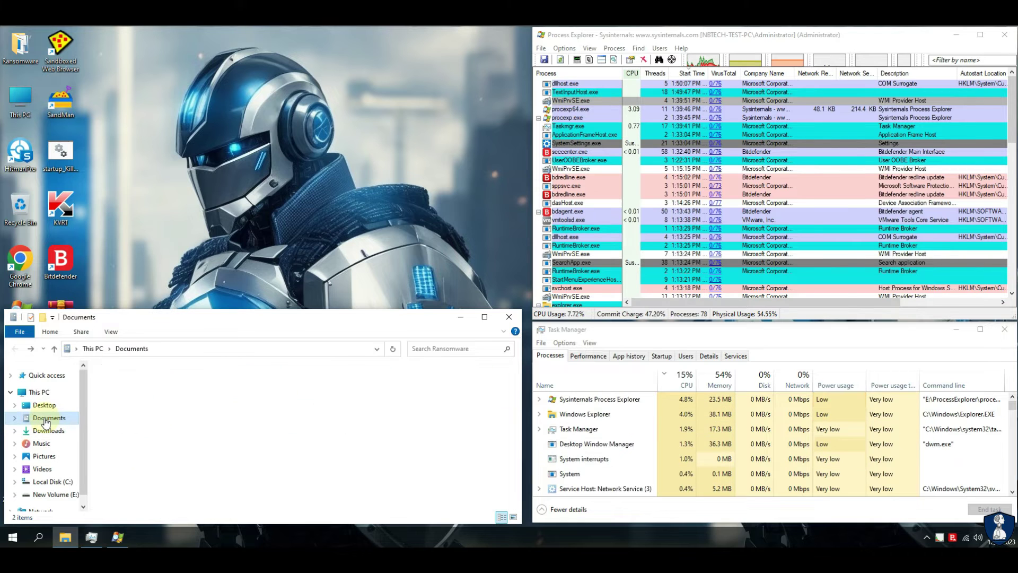
{"action": "key", "text": "Return"}
{"action": "left_click_drag", "start_coordinate": [95, 121], "coordinate": [227, 137]}
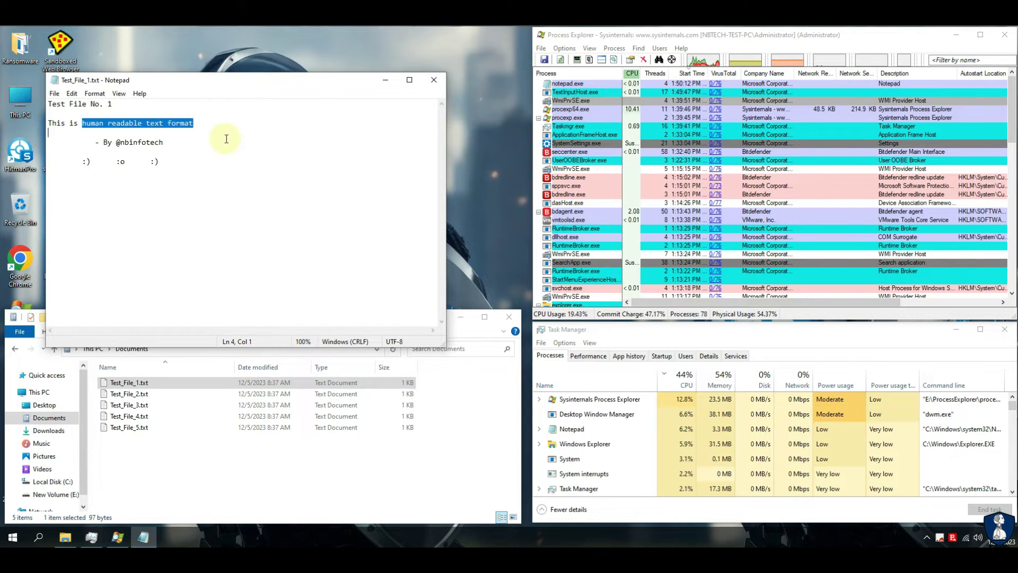
{"action": "left_click", "coordinate": [432, 71]}
Check the files in the Downloads, Music, Pictures and Videos folders for signs of encryption.
{"action": "left_click", "coordinate": [33, 432]}
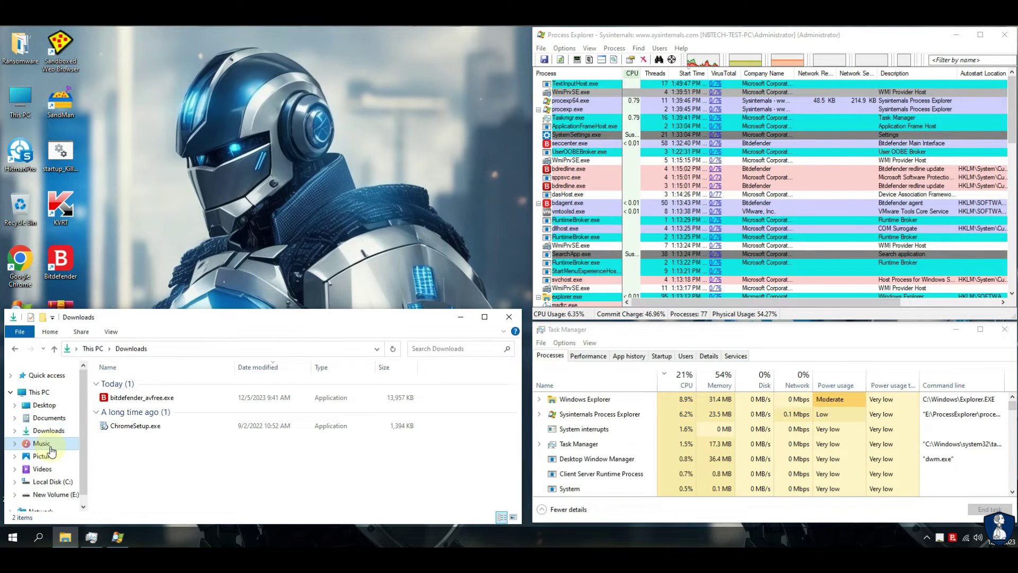
{"action": "left_click", "coordinate": [43, 444]}
{"action": "left_click", "coordinate": [46, 456]}
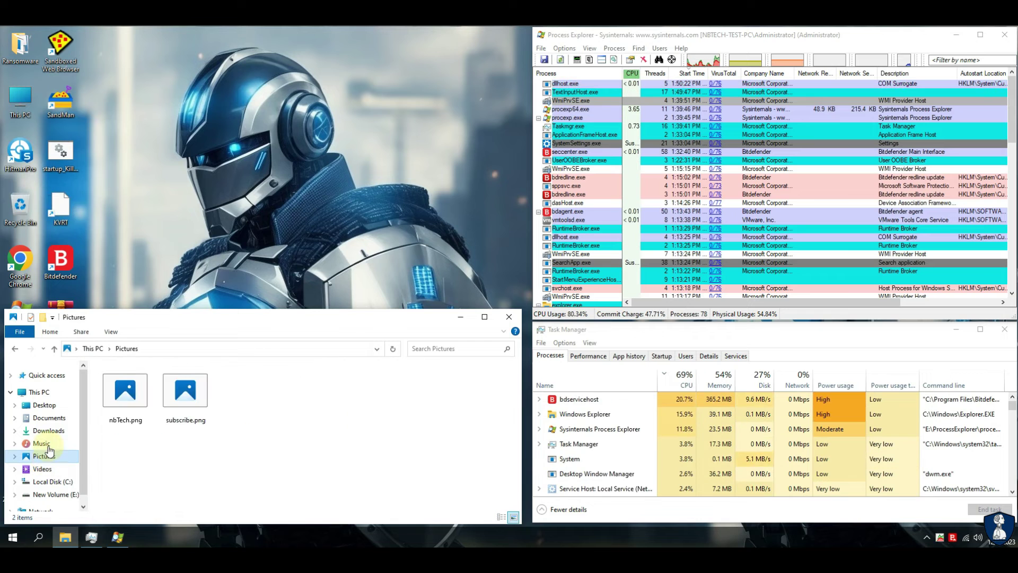
{"action": "left_click", "coordinate": [42, 469]}
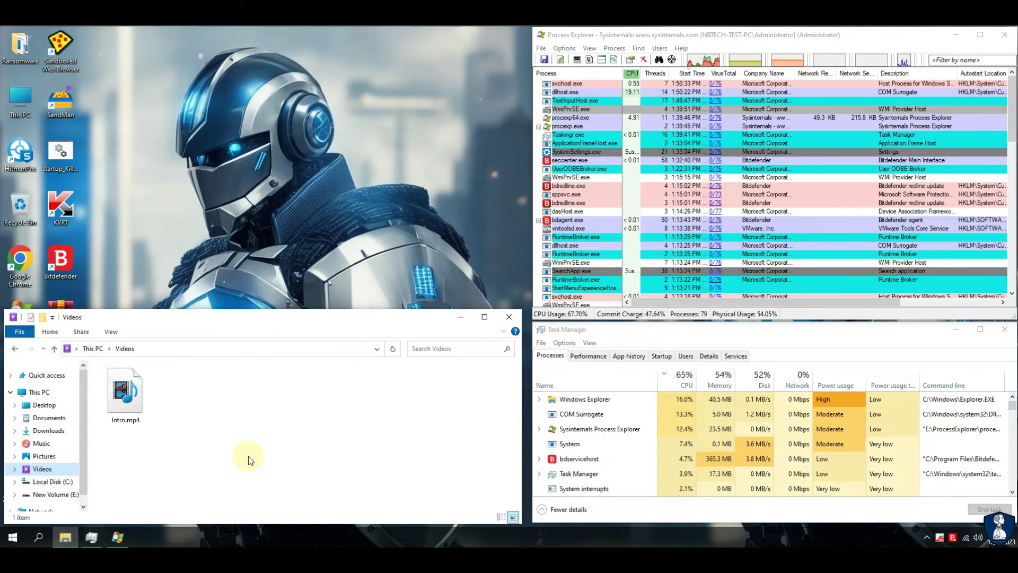
Check the remaining samples in the Desktop's Ransomware folder and minimize its window.
{"action": "left_click", "coordinate": [45, 405]}
{"action": "double_click", "coordinate": [129, 383]}
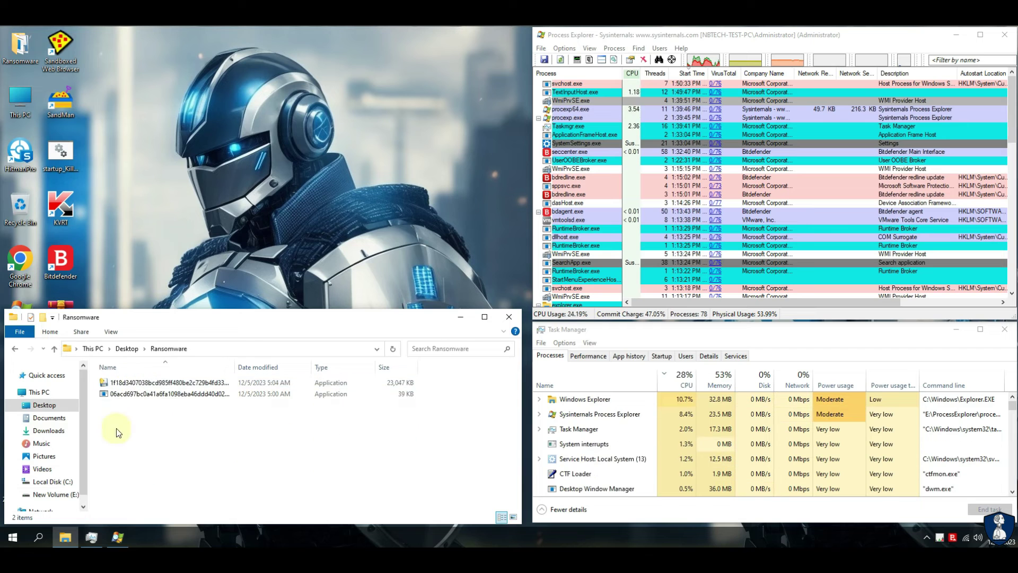
{"action": "left_click", "coordinate": [462, 318]}
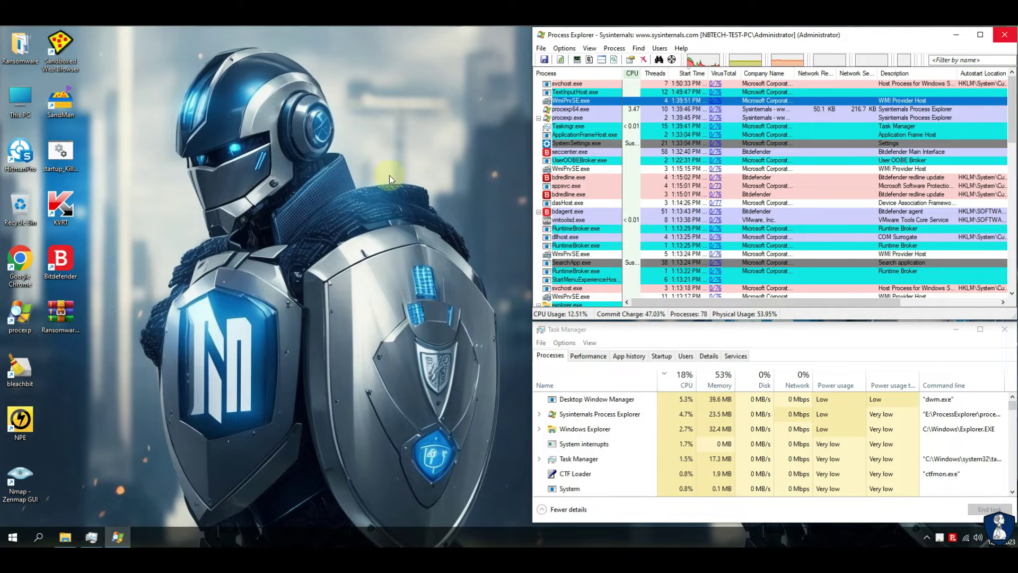
Open VirusTotal in Chrome and submit the executable starting with 06acd697bc0a for analysis.
{"action": "double_click", "coordinate": [20, 259]}
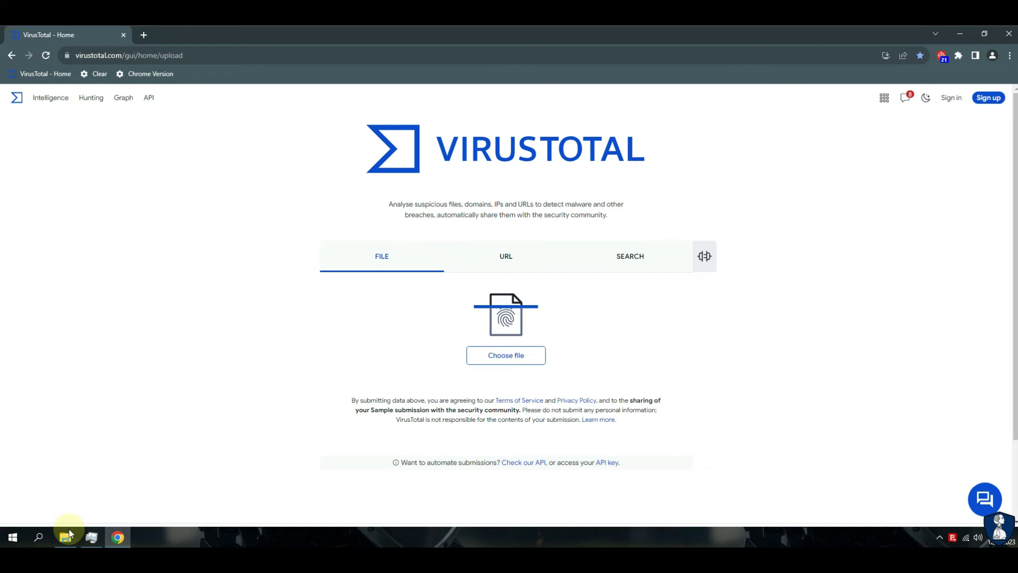
{"action": "left_click", "coordinate": [68, 535]}
{"action": "left_click_drag", "start_coordinate": [202, 390], "coordinate": [309, 265]}
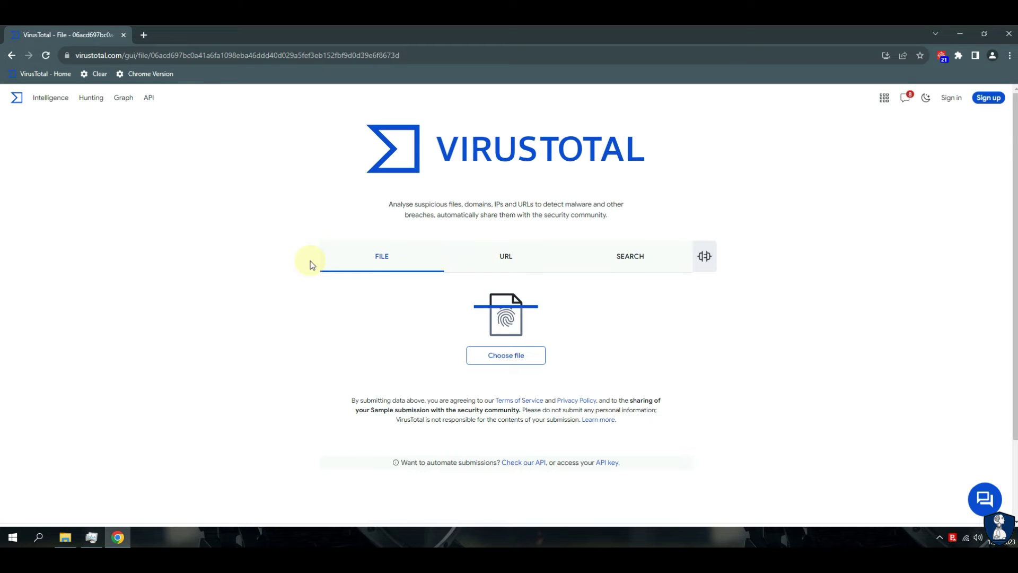
Examine the overall verdict and the vendors' ransomware detections in the VirusTotal report for the 06acd697bc0a sample.
{"action": "left_click_drag", "start_coordinate": [283, 136], "coordinate": [521, 140]}
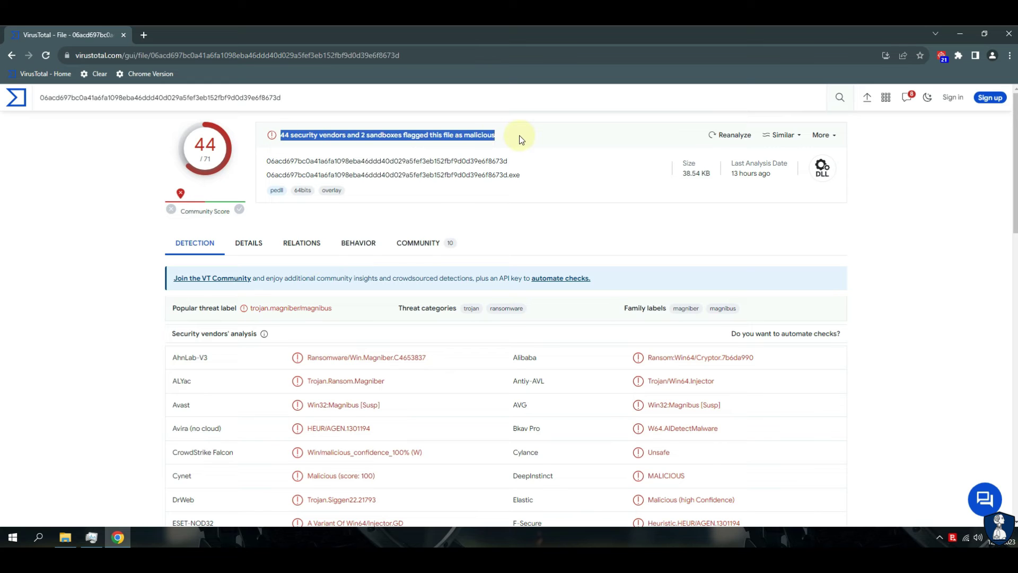
{"action": "left_click_drag", "start_coordinate": [433, 364], "coordinate": [300, 360]}
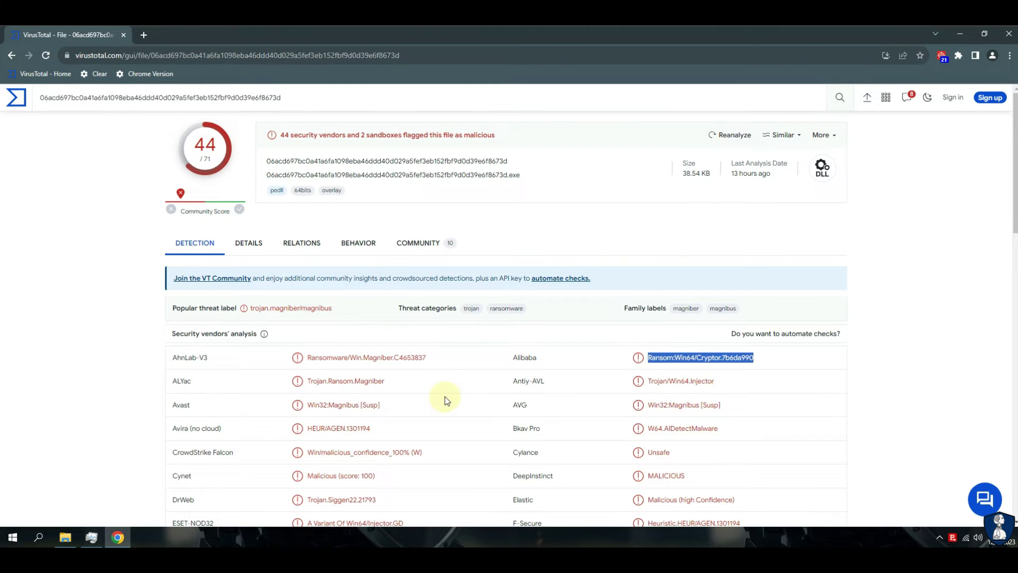
{"action": "scroll", "coordinate": [445, 401], "scroll_direction": "down", "scroll_amount": 2}
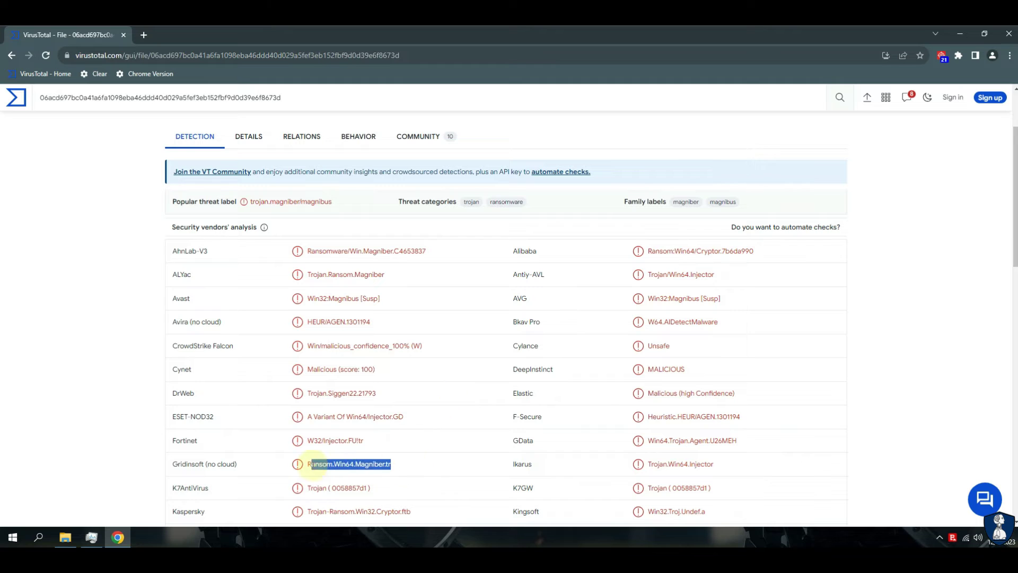
{"action": "scroll", "coordinate": [422, 468], "scroll_direction": "down", "scroll_amount": 5}
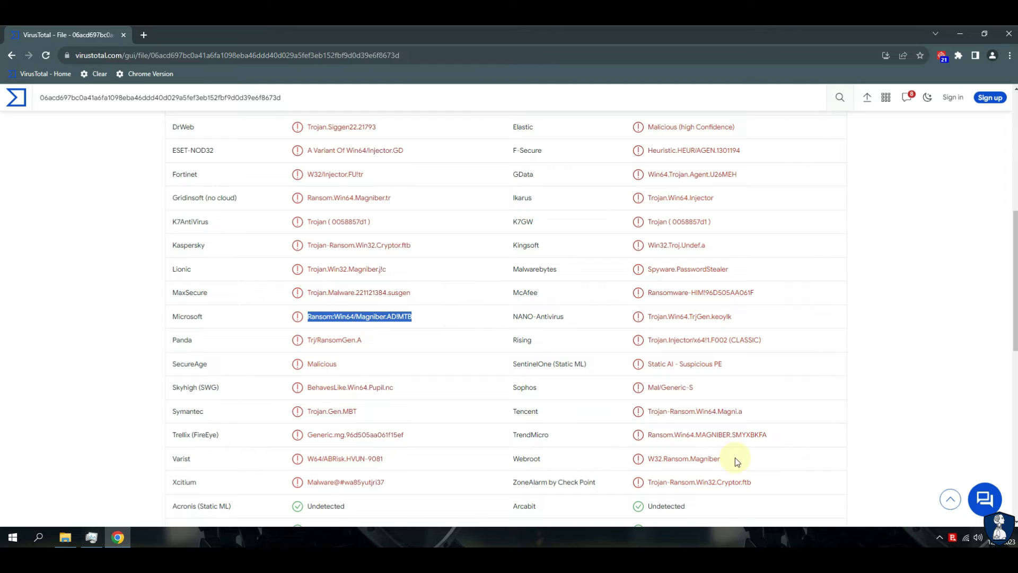
{"action": "scroll", "coordinate": [424, 450], "scroll_direction": "down", "scroll_amount": 5}
{"action": "scroll", "coordinate": [429, 446], "scroll_direction": "up", "scroll_amount": 12}
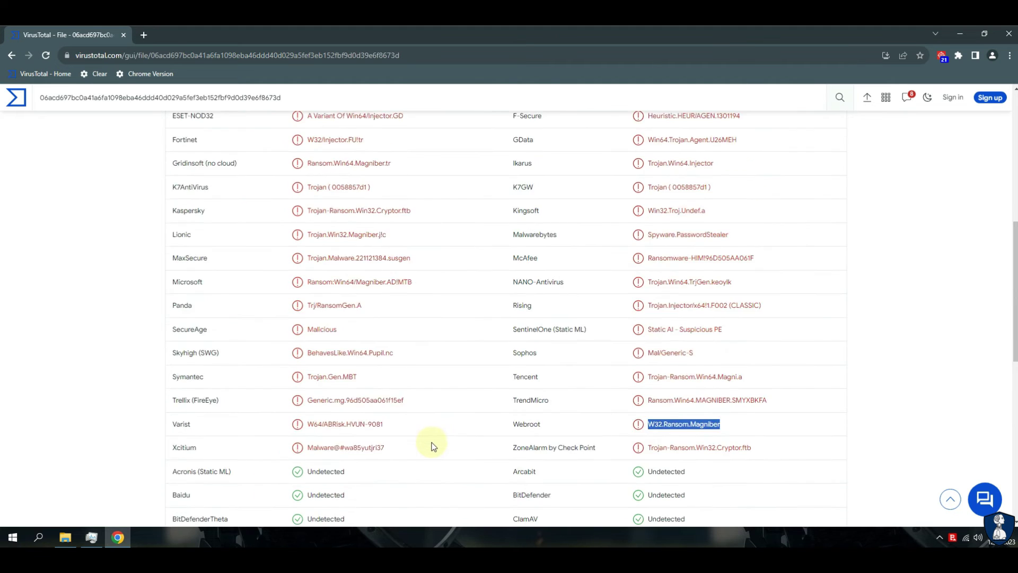
Submit the executable starting with 1f18d3407038 to VirusTotal, review its threat categories and vendor detections, and close the browser.
{"action": "left_click", "coordinate": [64, 538]}
{"action": "left_click_drag", "start_coordinate": [104, 380], "coordinate": [470, 247]}
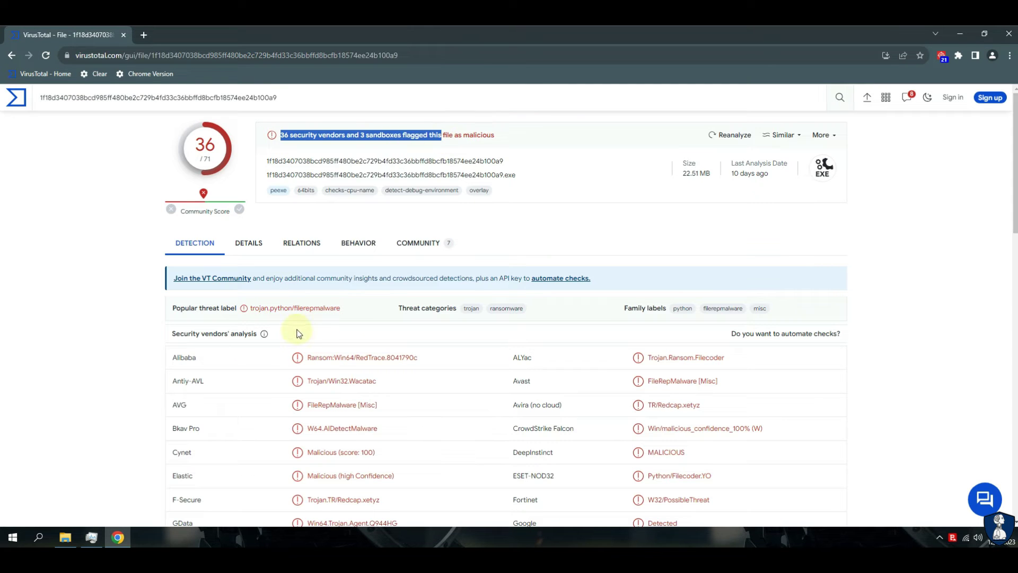
{"action": "left_click_drag", "start_coordinate": [420, 358], "coordinate": [310, 359]}
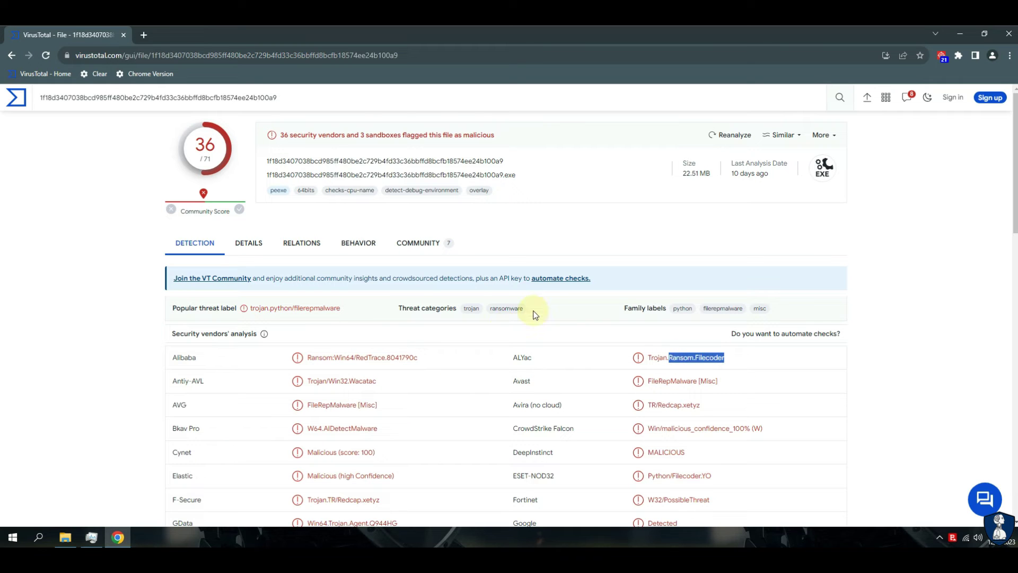
{"action": "scroll", "coordinate": [445, 443], "scroll_direction": "down", "scroll_amount": 3}
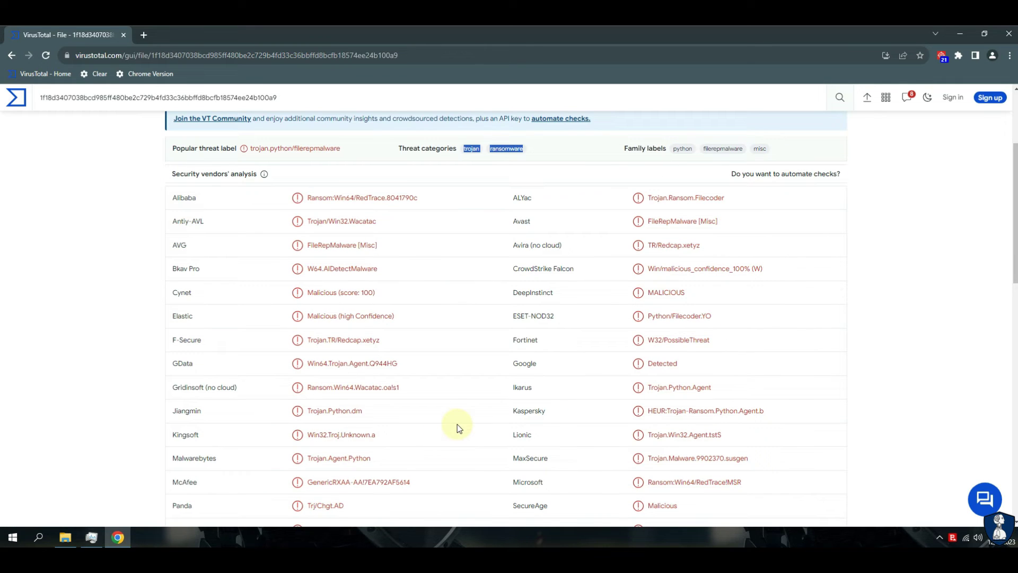
{"action": "double_click", "coordinate": [682, 387]}
{"action": "scroll", "coordinate": [548, 412], "scroll_direction": "down", "scroll_amount": 3}
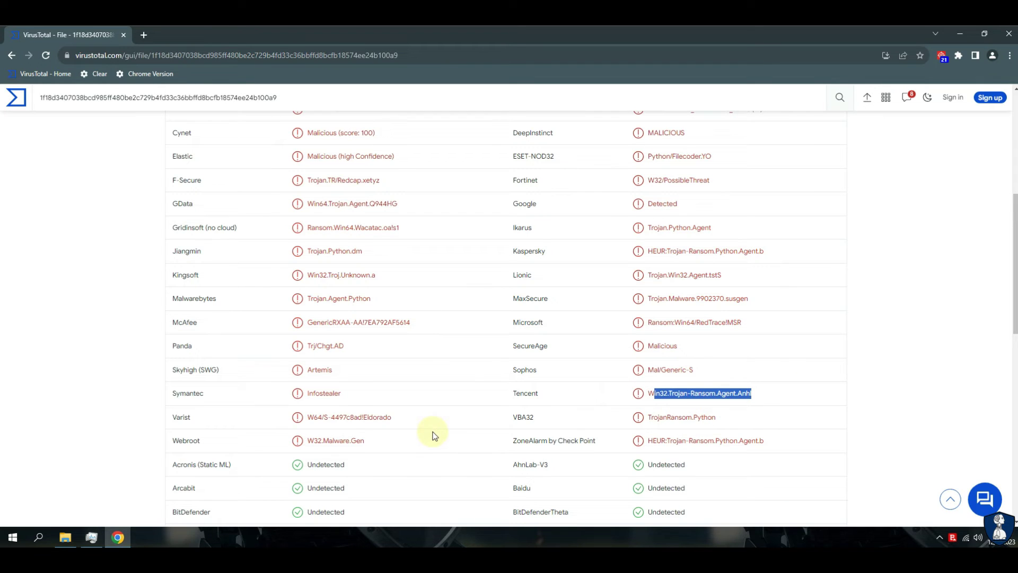
{"action": "scroll", "coordinate": [432, 436], "scroll_direction": "up", "scroll_amount": 6}
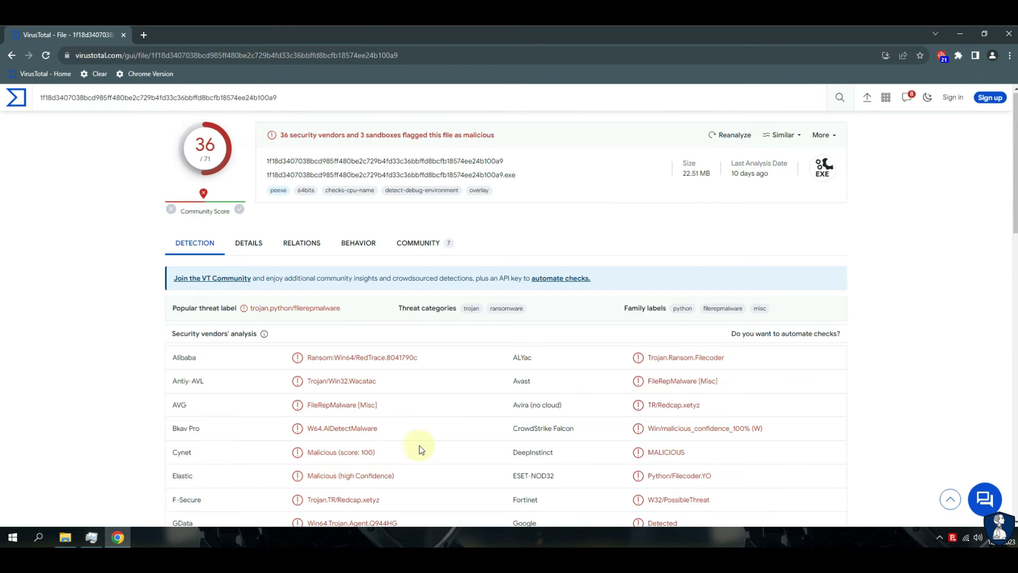
{"action": "left_click", "coordinate": [1007, 38]}
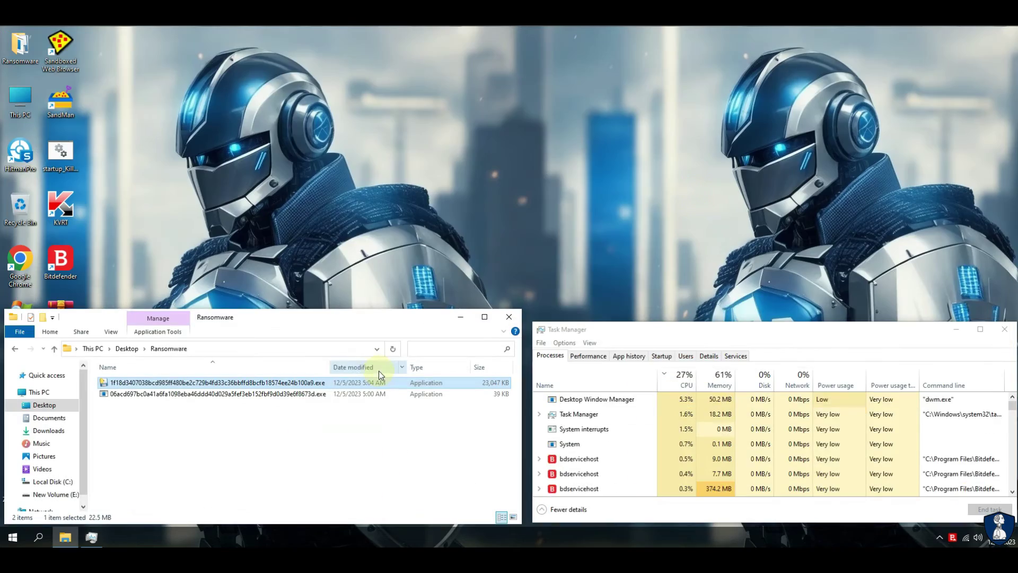
Scan the Desktop's Ransomware folder with Bitdefender, and close the scan results and the folder window.
{"action": "left_click", "coordinate": [335, 480]}
{"action": "left_click", "coordinate": [127, 348]}
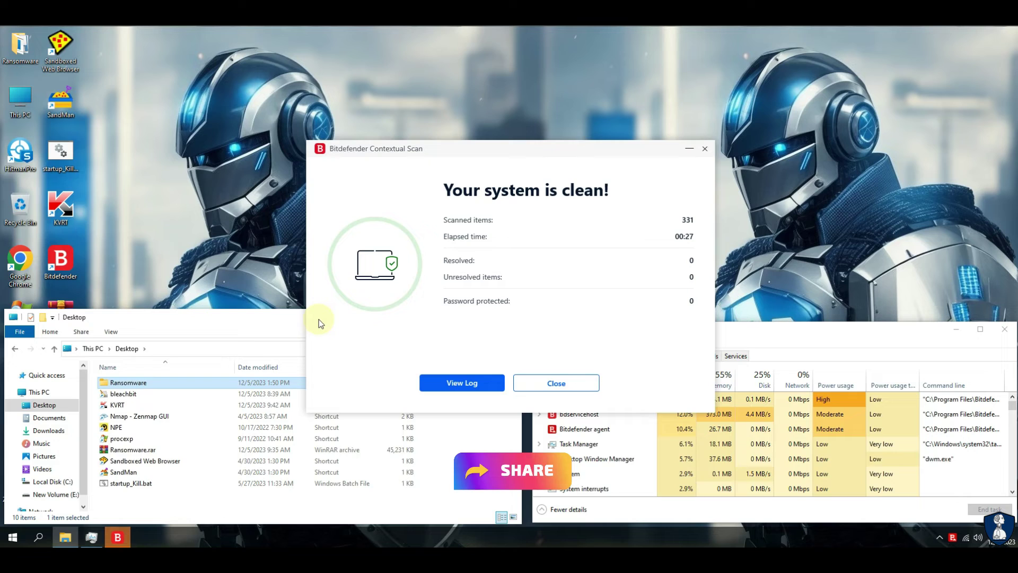
{"action": "left_click", "coordinate": [566, 384]}
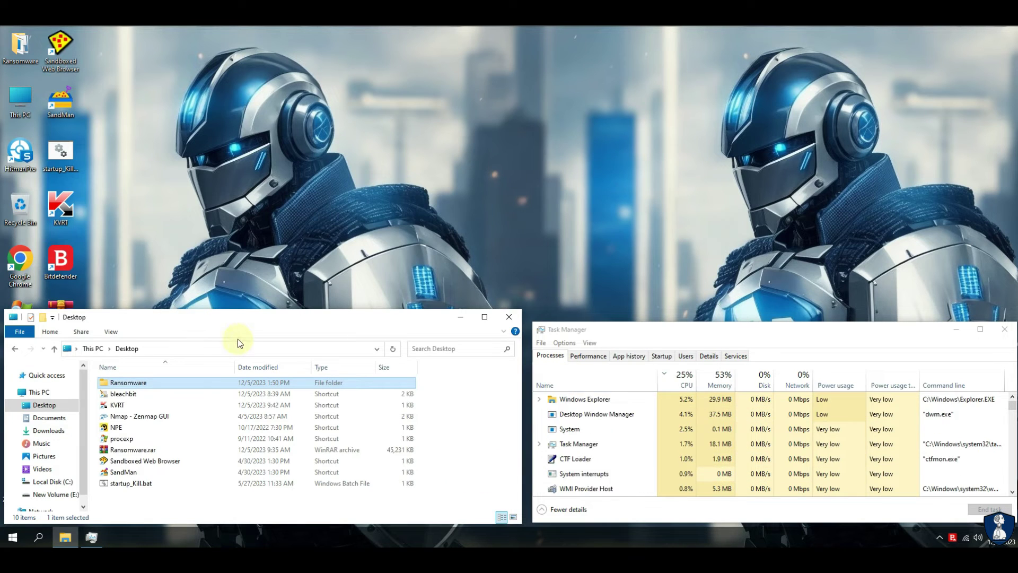
{"action": "key", "text": "alt+F4"}
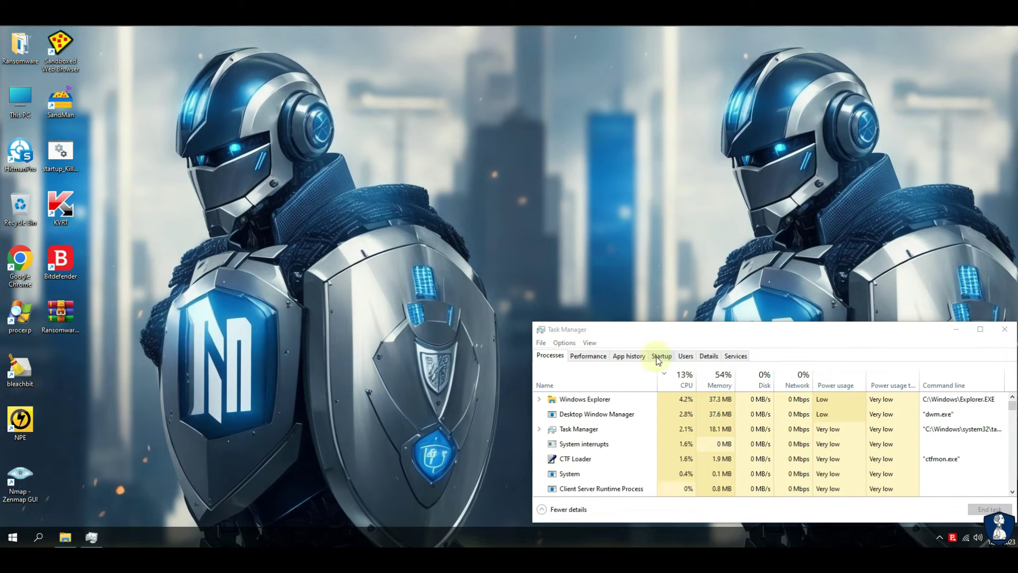
Check the startup entries in Task Manager, and launch Norton Power Eraser and accept its usage agreement.
{"action": "left_click", "coordinate": [661, 356]}
{"action": "left_click", "coordinate": [550, 356]}
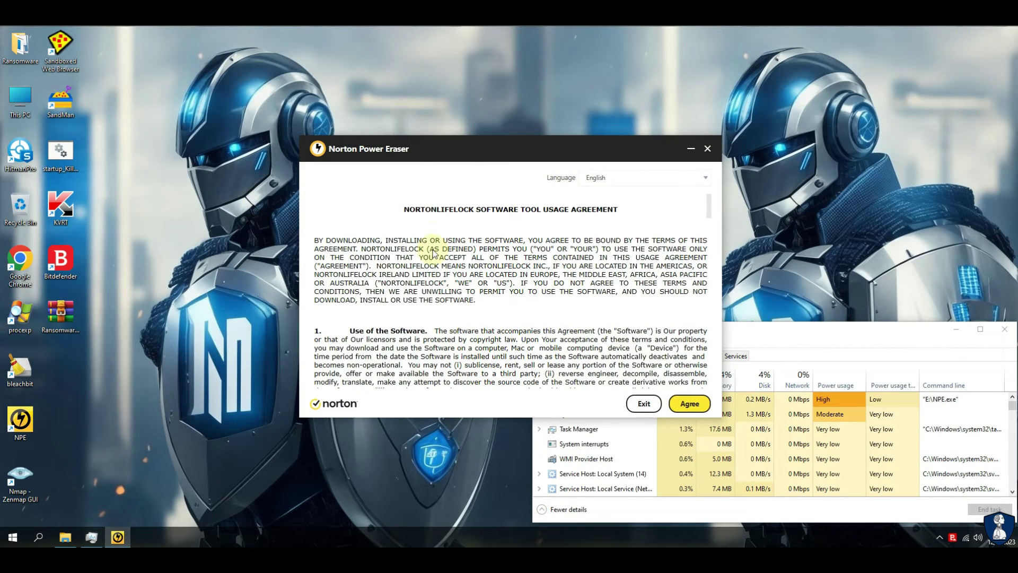
{"action": "left_click", "coordinate": [671, 399]}
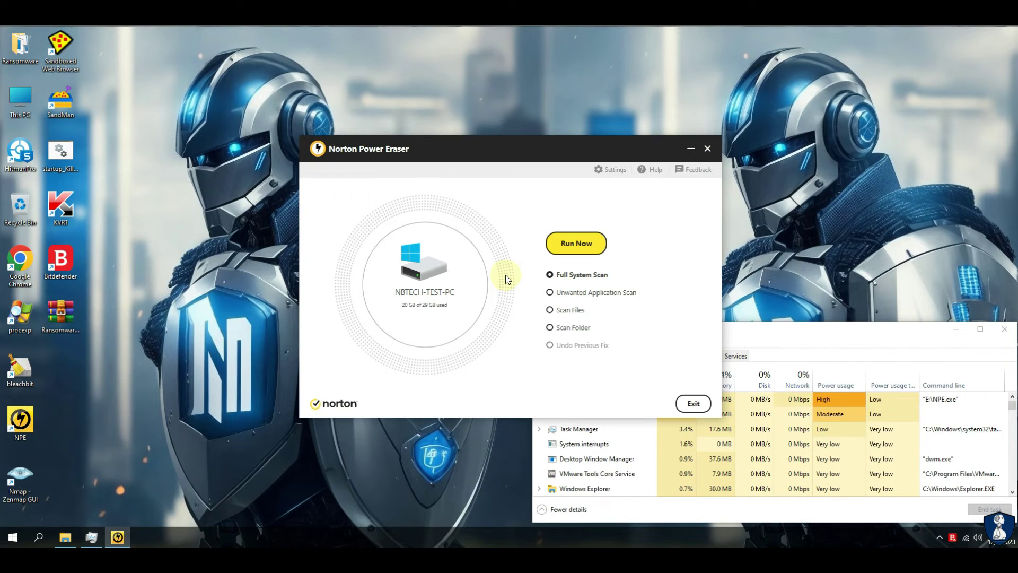
Run a Norton Power Eraser folder scan on the Ransomware folder on the Desktop.
{"action": "left_click_drag", "start_coordinate": [503, 154], "coordinate": [290, 114]}
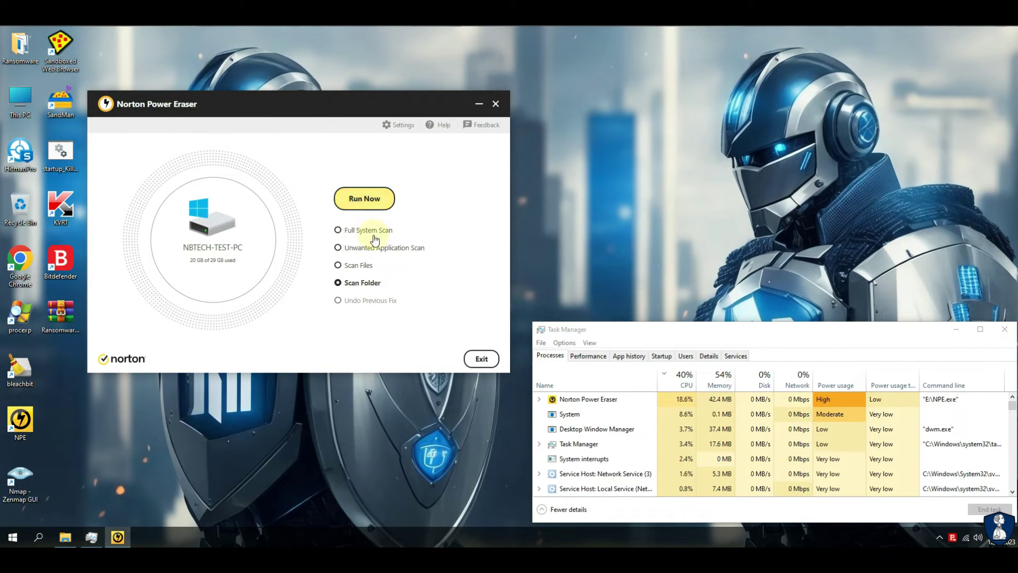
{"action": "left_click", "coordinate": [365, 199]}
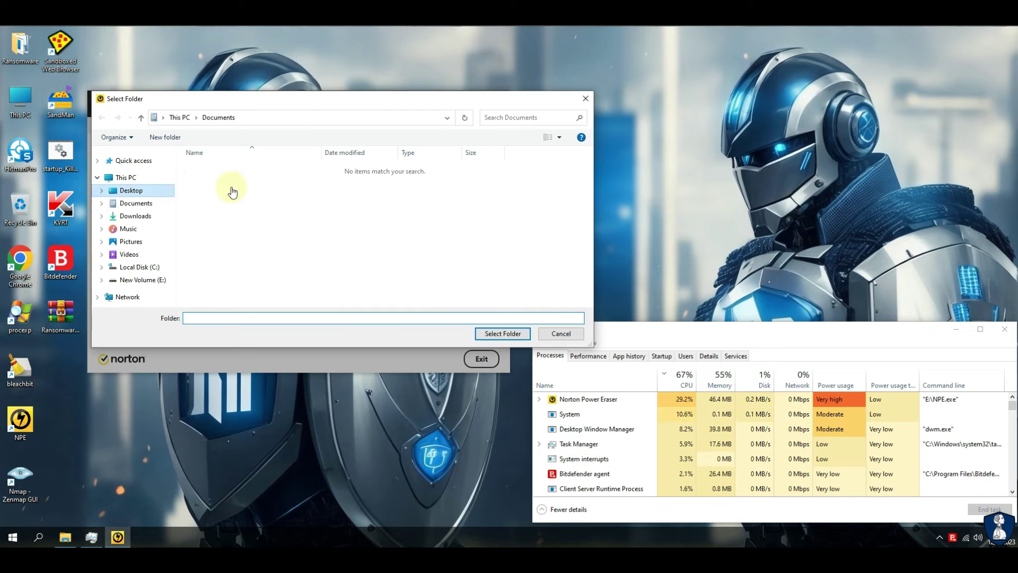
{"action": "left_click", "coordinate": [223, 167]}
{"action": "left_click", "coordinate": [496, 333]}
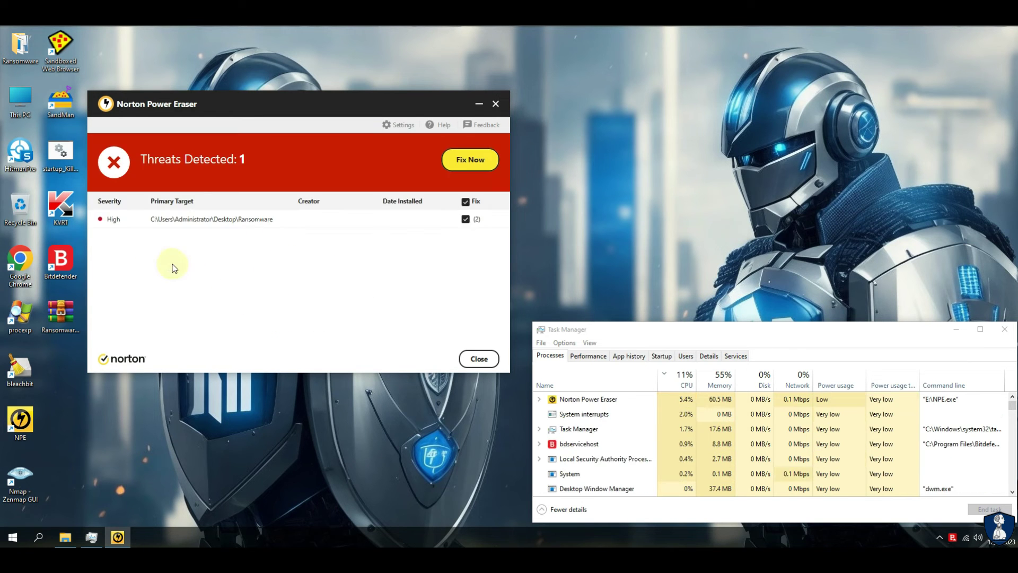
Review the files listed under the detected Ransomware folder threat, and fix it with a computer restart.
{"action": "left_click", "coordinate": [298, 220]}
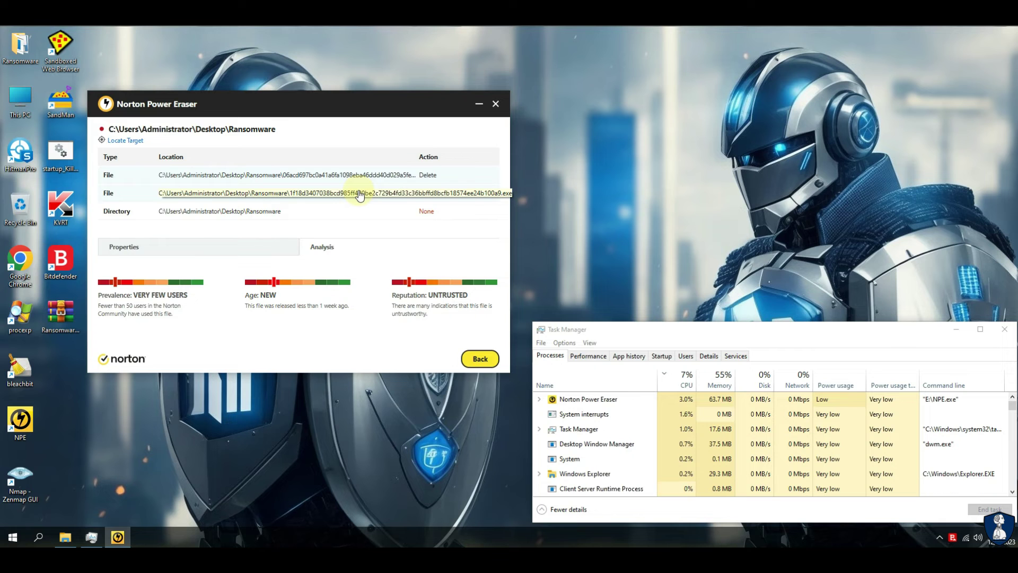
{"action": "left_click", "coordinate": [477, 359]}
{"action": "left_click", "coordinate": [470, 159]}
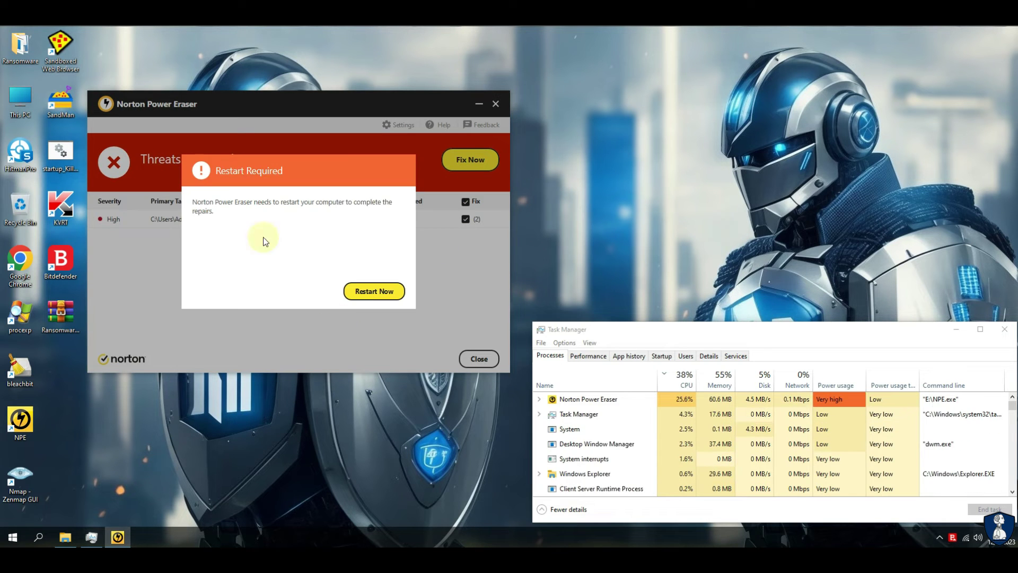
{"action": "left_click", "coordinate": [367, 291]}
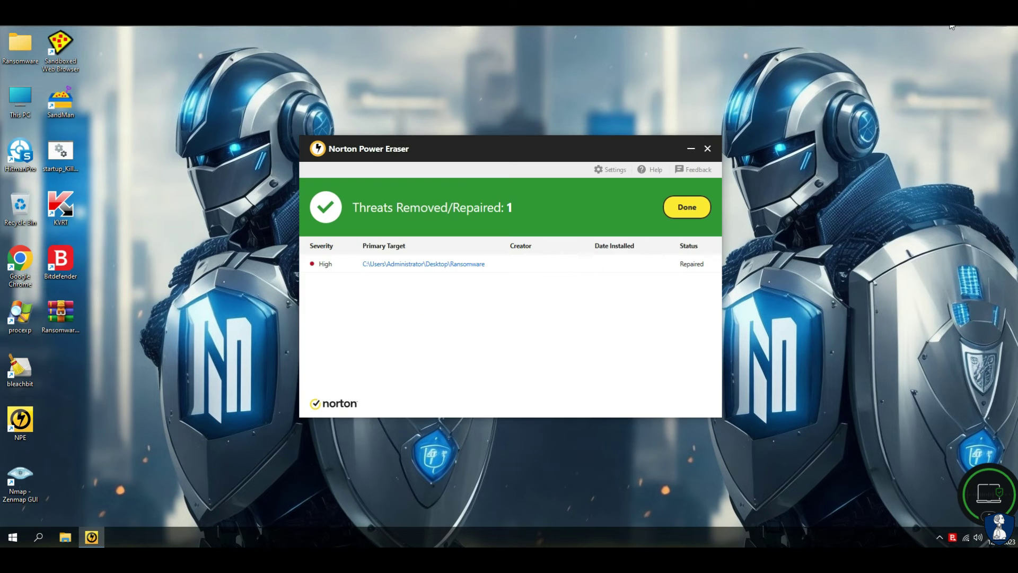
Finish the repair and exit Norton Power Eraser, and check the contents of the Desktop's Ransomware folder.
{"action": "left_click", "coordinate": [687, 206]}
{"action": "left_click", "coordinate": [693, 404]}
{"action": "double_click", "coordinate": [20, 45]}
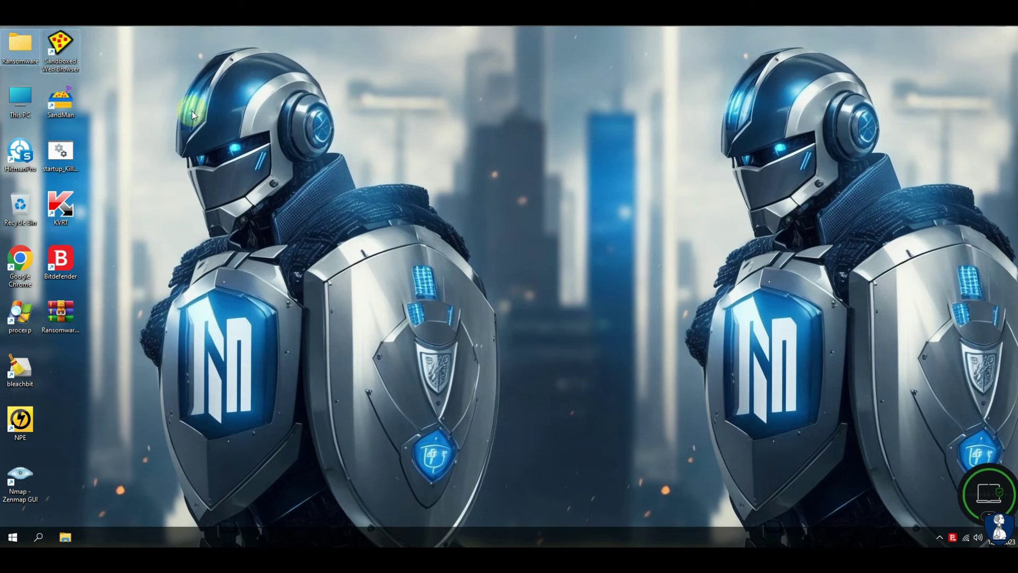
{"action": "left_click", "coordinate": [506, 317]}
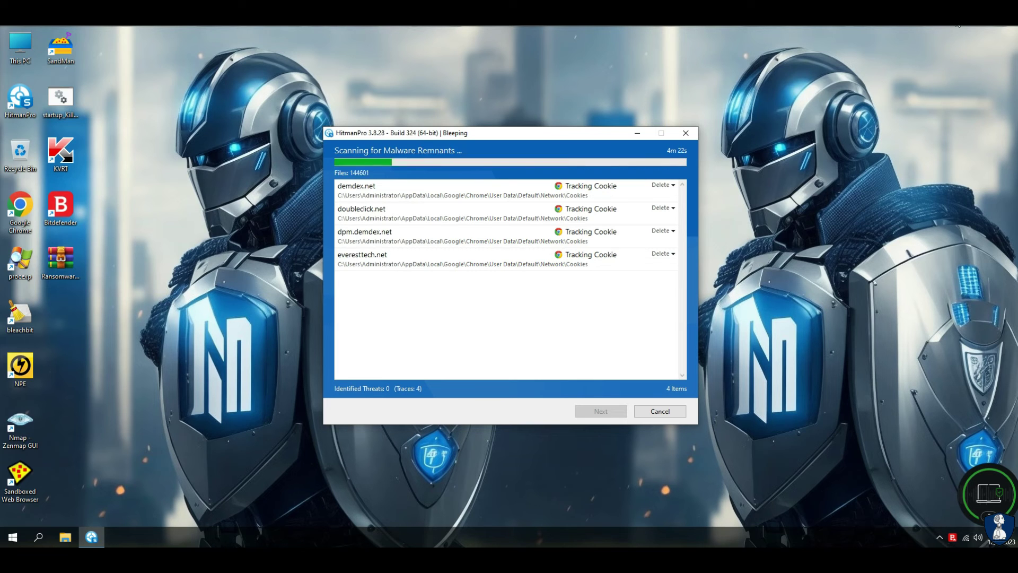
Process the tracking cookies listed in the HitmanPro scan results and close the scanner.
{"action": "left_click", "coordinate": [743, 80]}
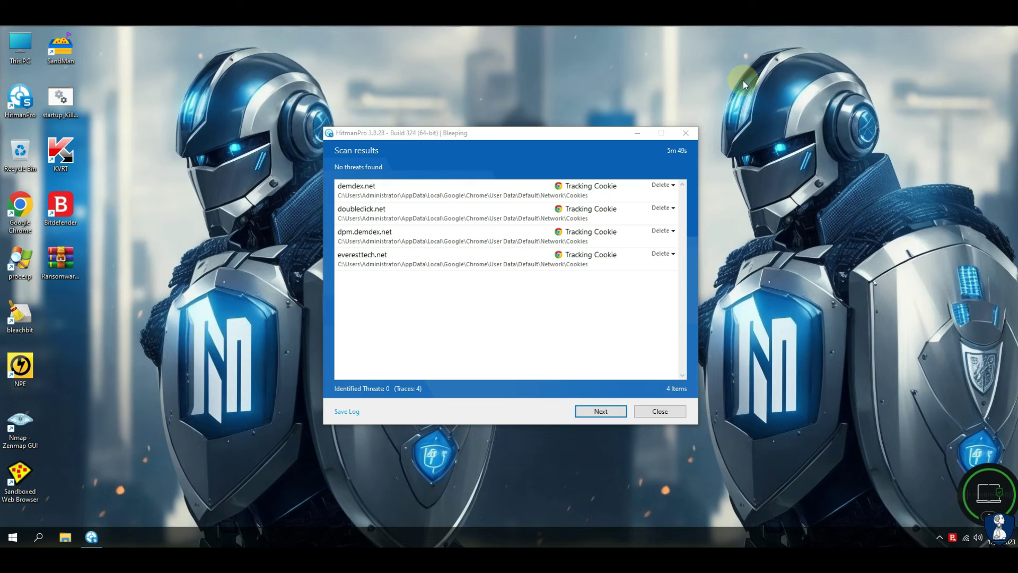
{"action": "left_click", "coordinate": [588, 409]}
{"action": "left_click", "coordinate": [660, 411]}
Launch Kaspersky Virus Removal Tool and accept its agreement terms.
{"action": "key", "text": "k"}
{"action": "key", "text": "Return"}
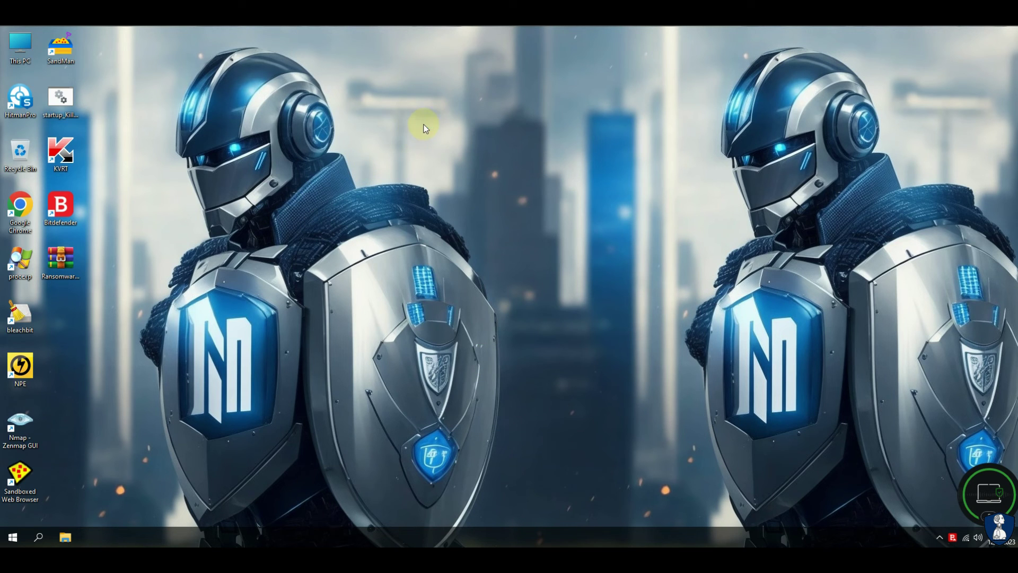
{"action": "left_click", "coordinate": [418, 370]}
{"action": "left_click", "coordinate": [419, 388]}
{"action": "left_click", "coordinate": [621, 429]}
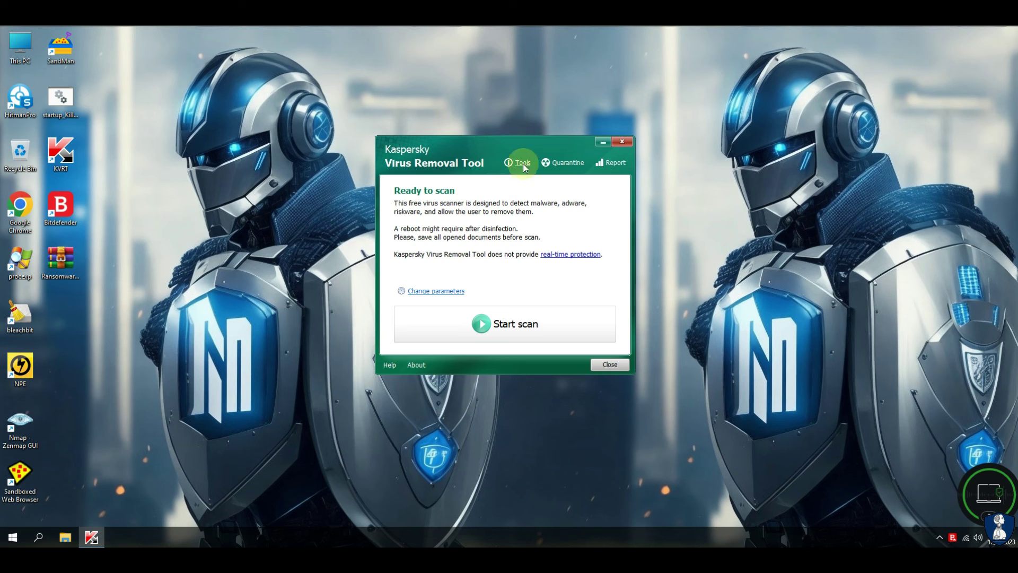
Open the scan parameters in Kaspersky Virus Removal Tool, run the scan and close the tool.
{"action": "left_click", "coordinate": [436, 291]}
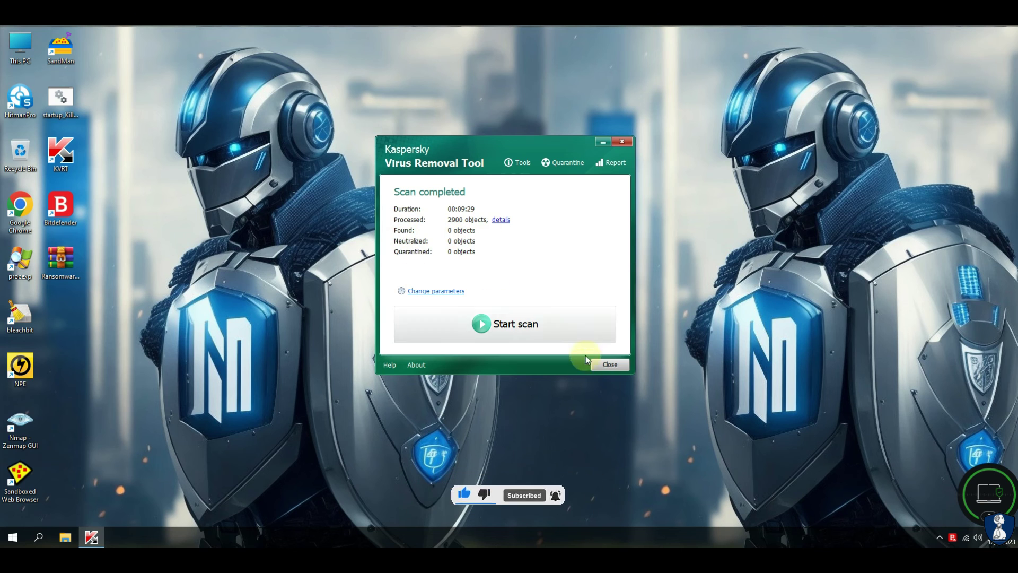
{"action": "left_click", "coordinate": [615, 364]}
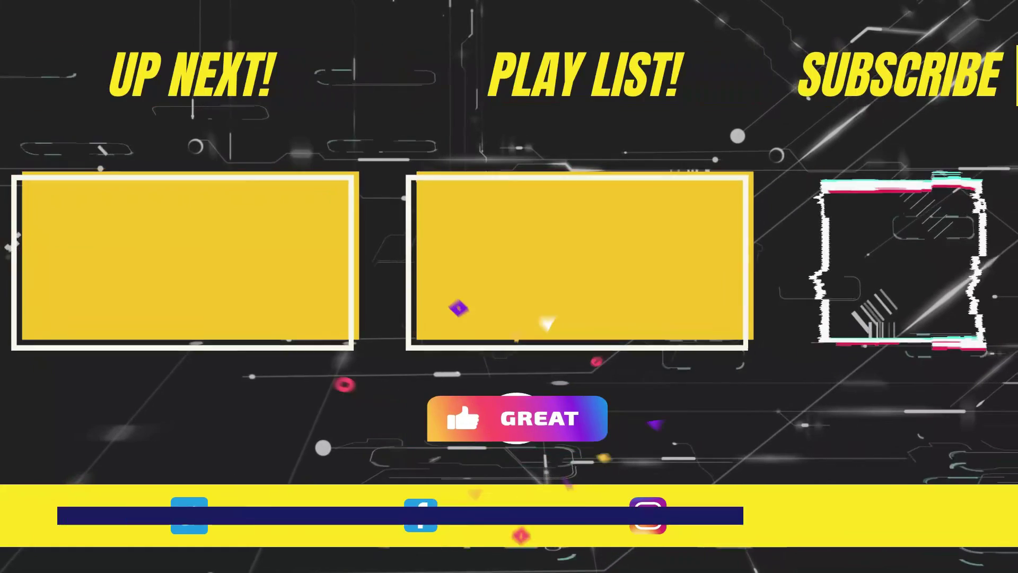